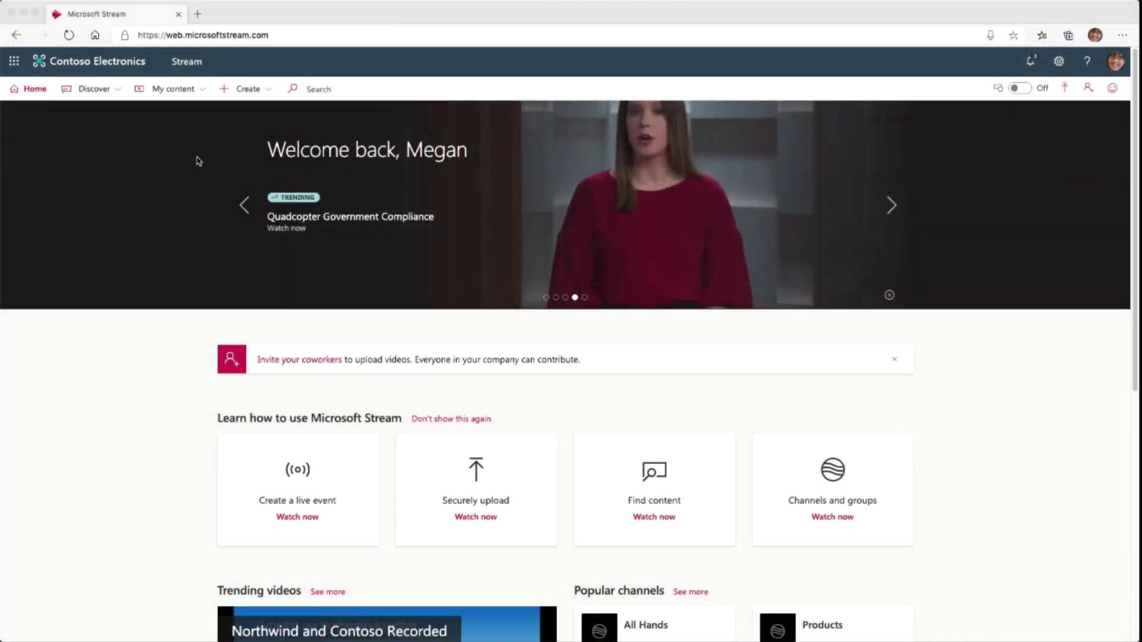
Choose Record screen from the Create menu to open the Record your screen dialog.
click(254, 94)
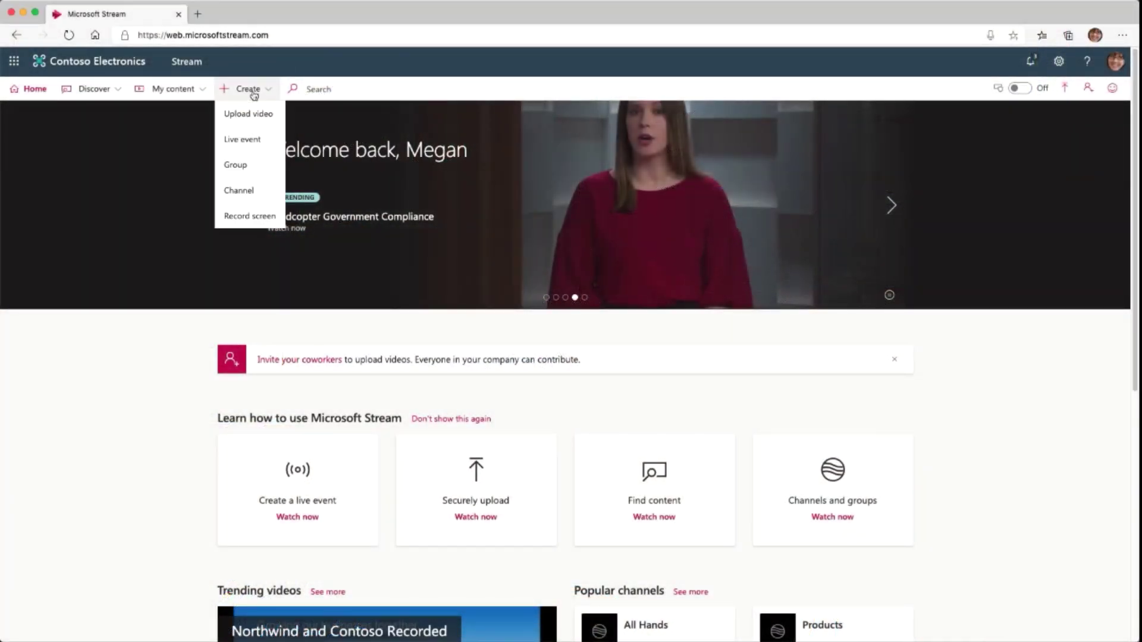
click(246, 217)
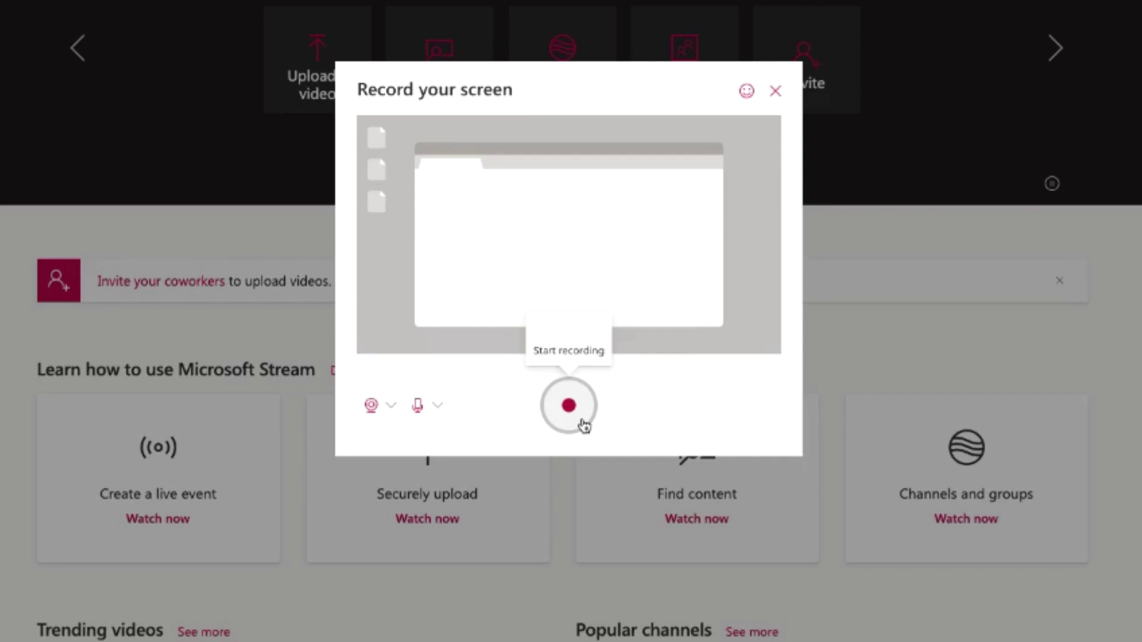
Check the camera and microphone lists, pick a camera, and start the recording.
click(372, 407)
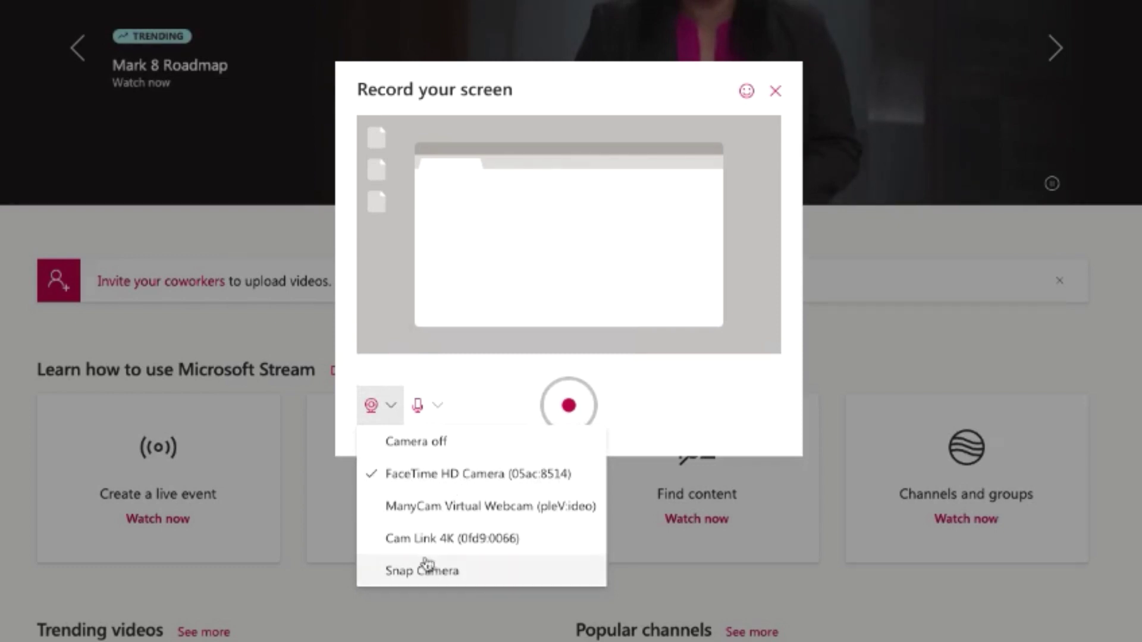
click(454, 542)
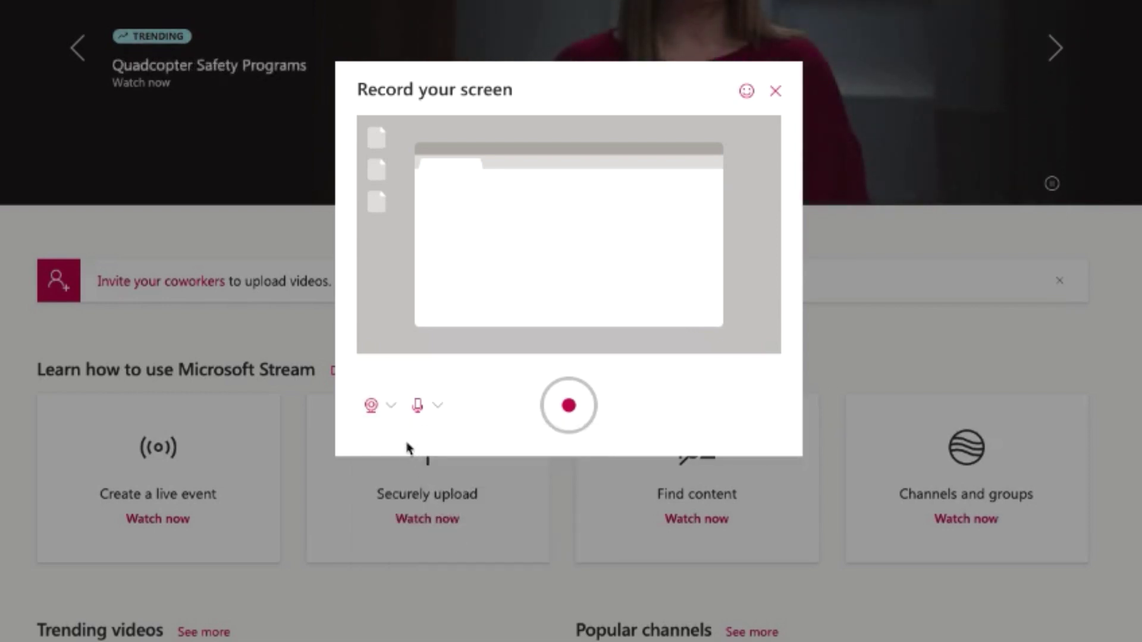
click(437, 409)
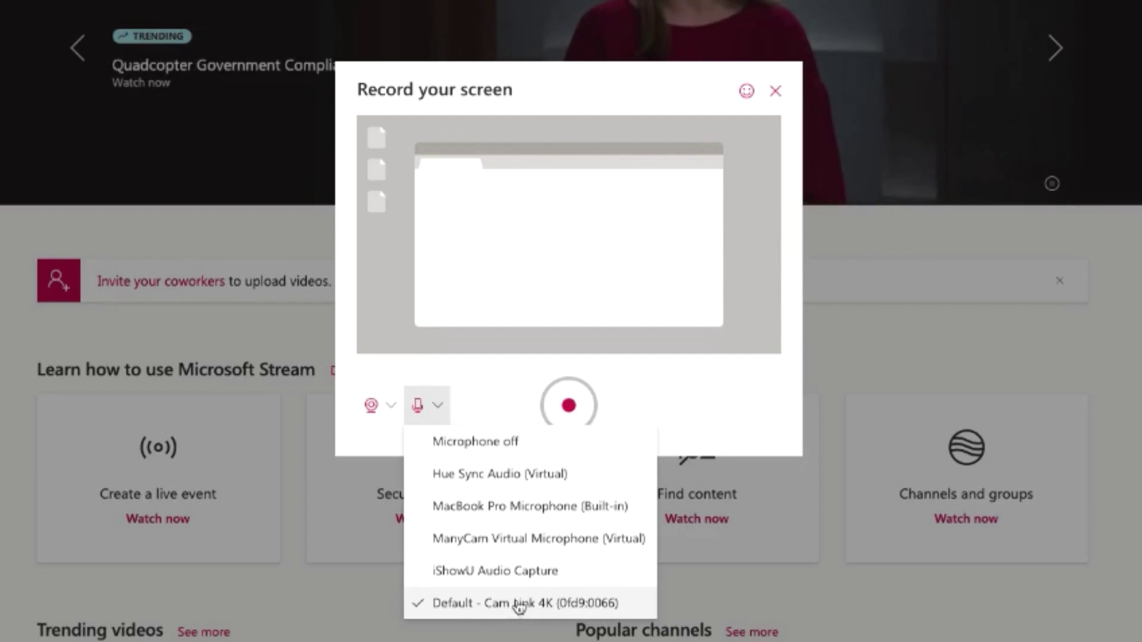
click(498, 387)
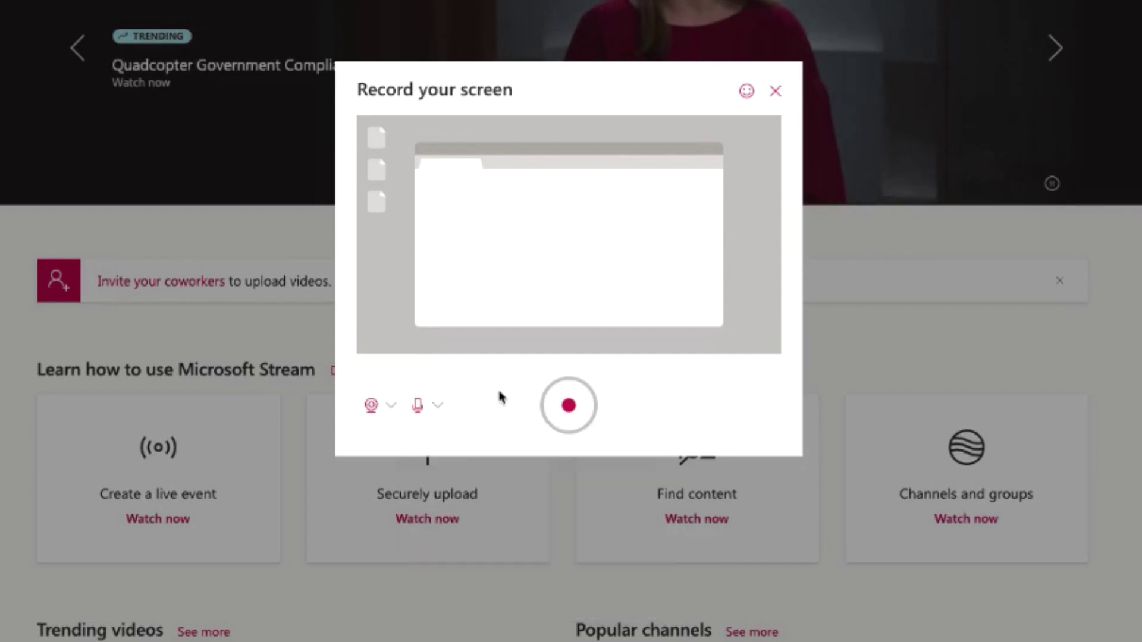
click(563, 415)
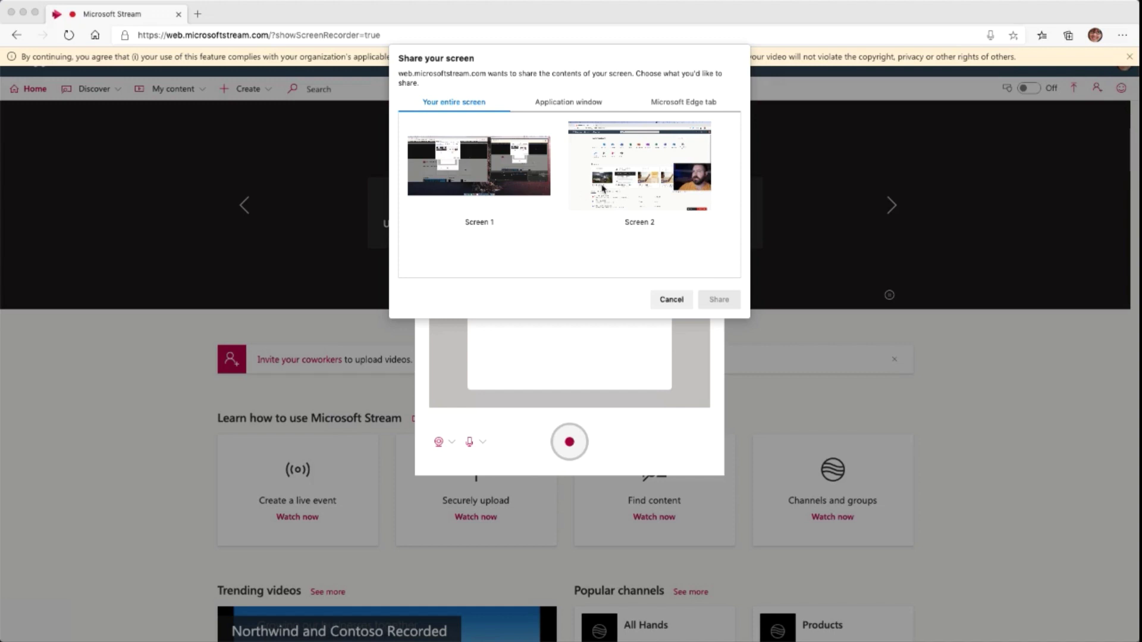
Look through the window and tab options, then share Screen 2 with the recorder.
click(559, 102)
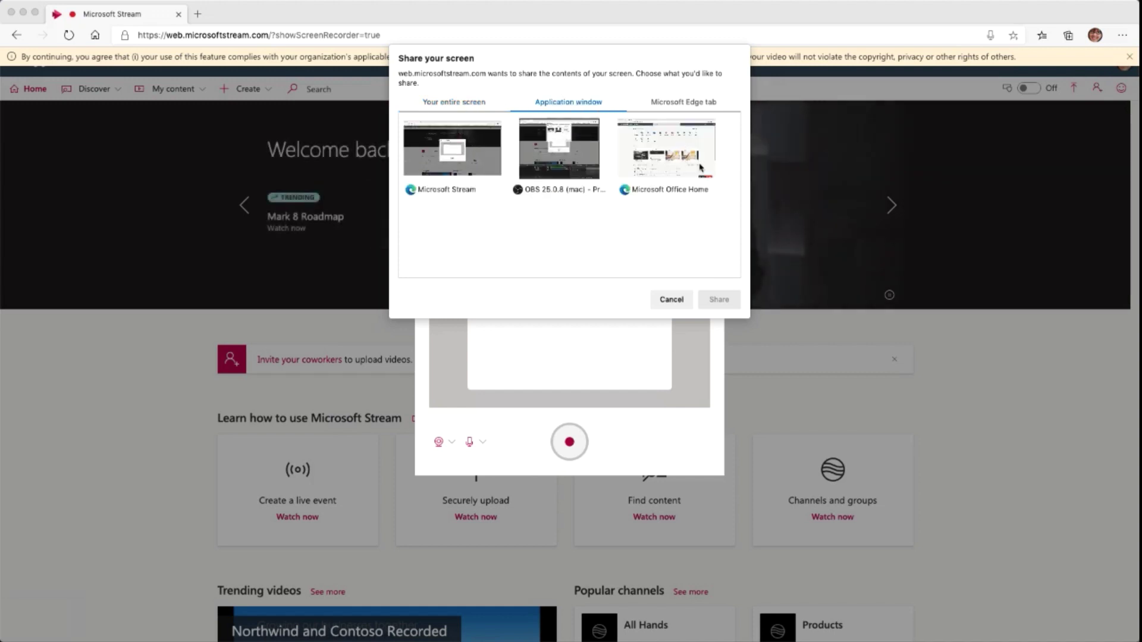
click(686, 106)
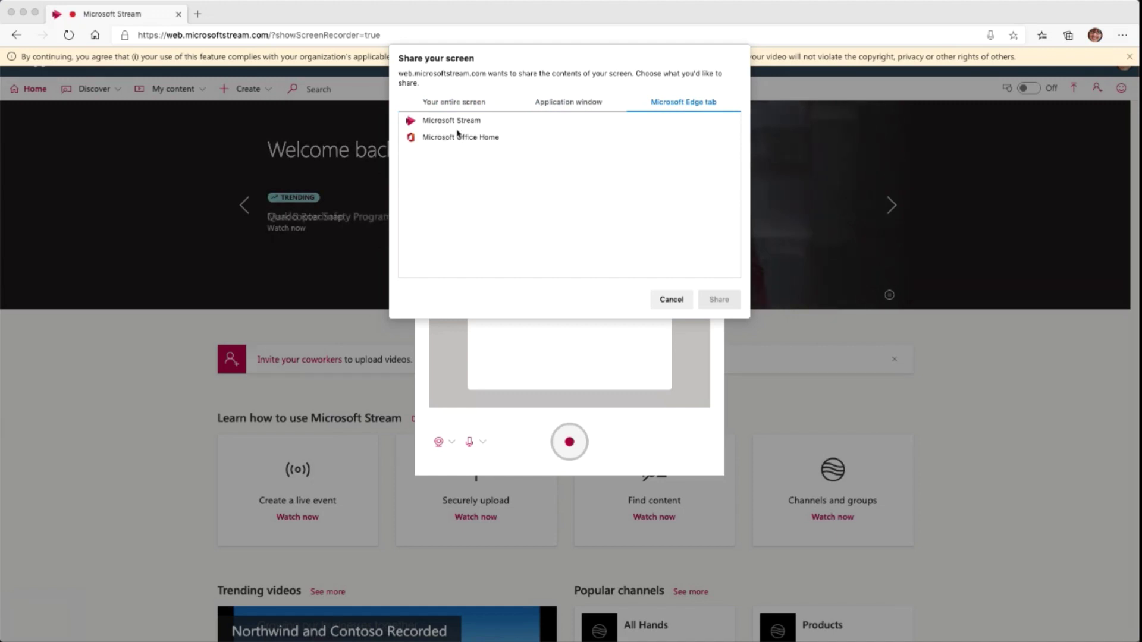
click(479, 107)
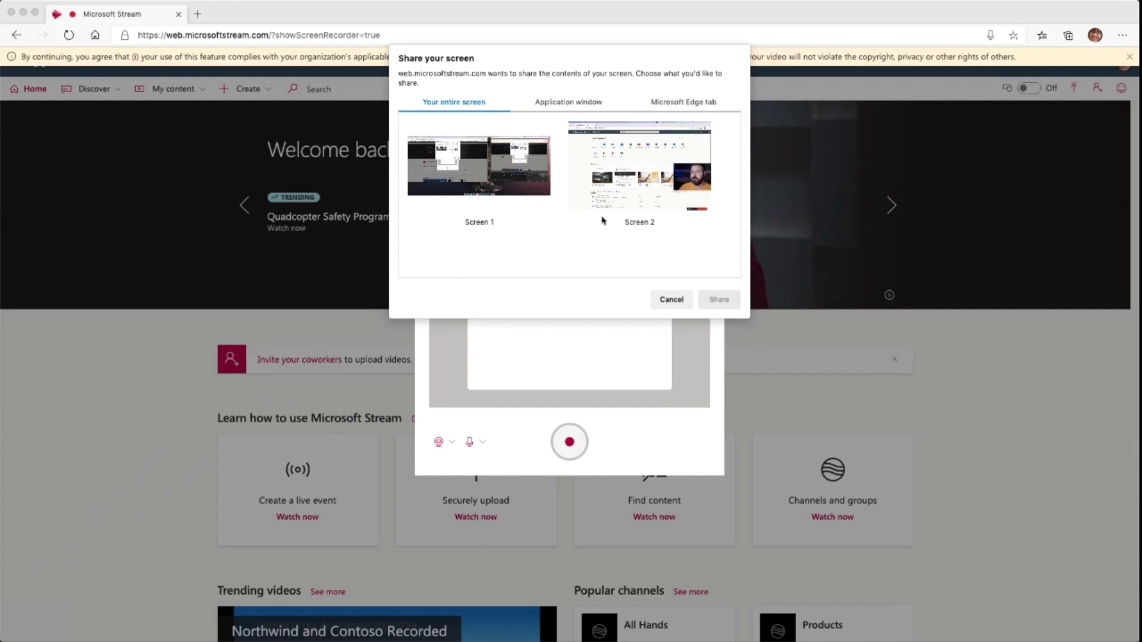
click(632, 206)
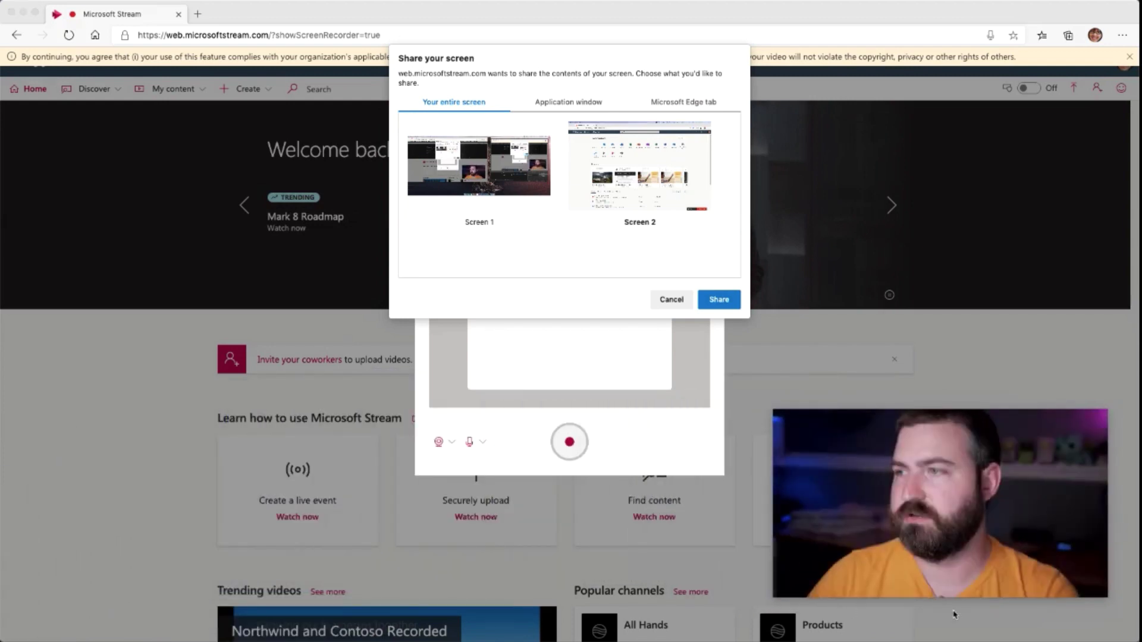
mouse_move(919, 586)
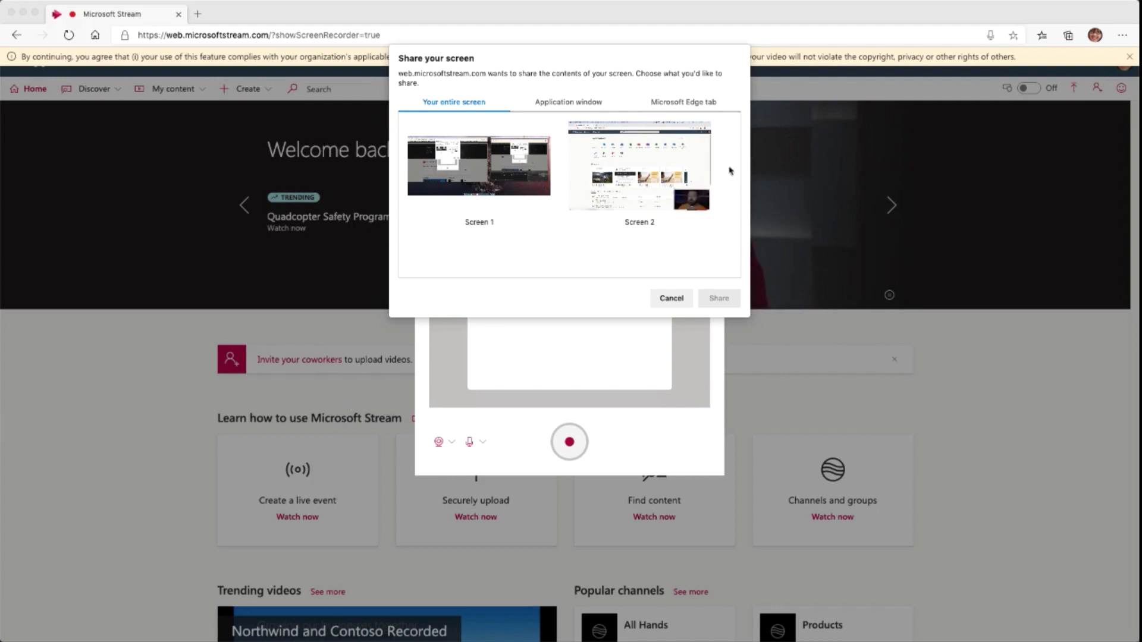
click(644, 159)
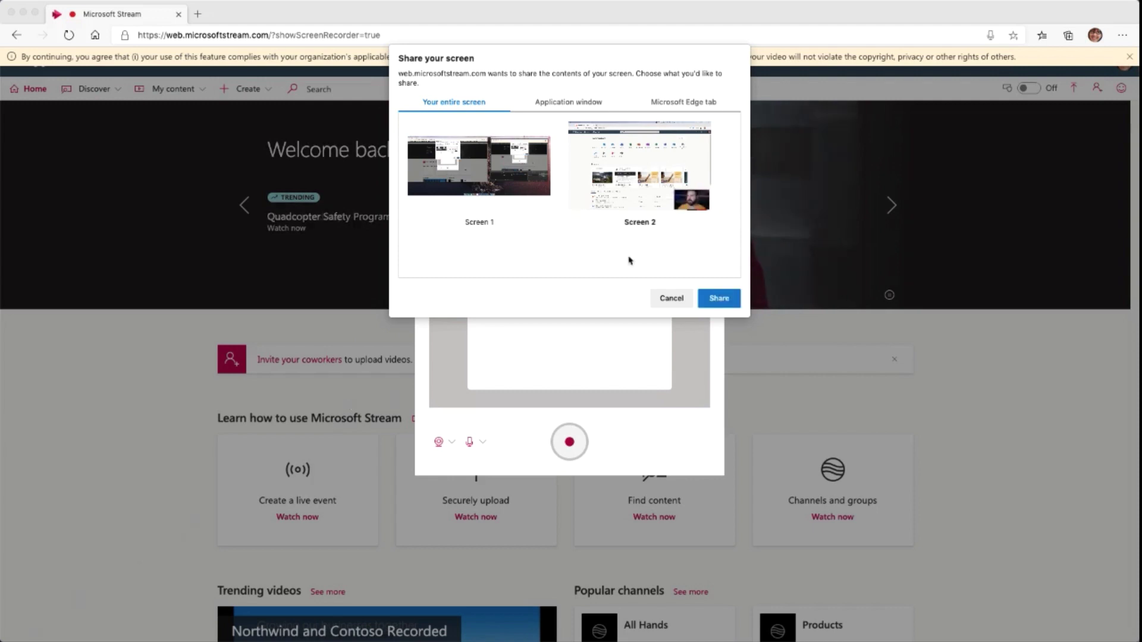
click(718, 298)
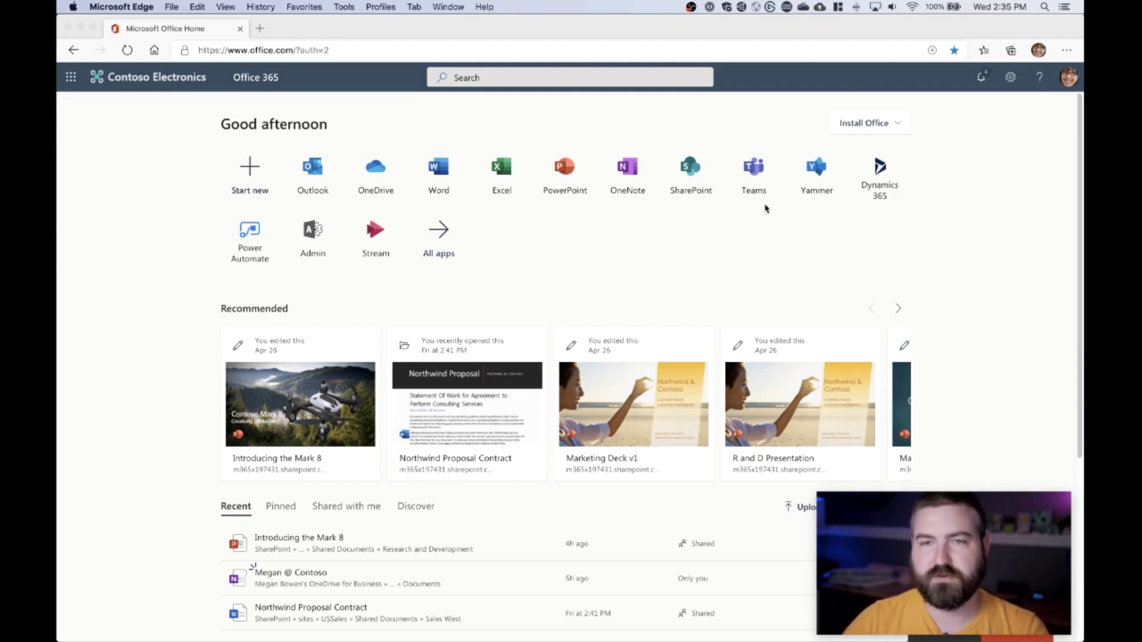
Open OneDrive, select Annual Financial Report (DRAFT).docx and copy its sharing link.
click(386, 195)
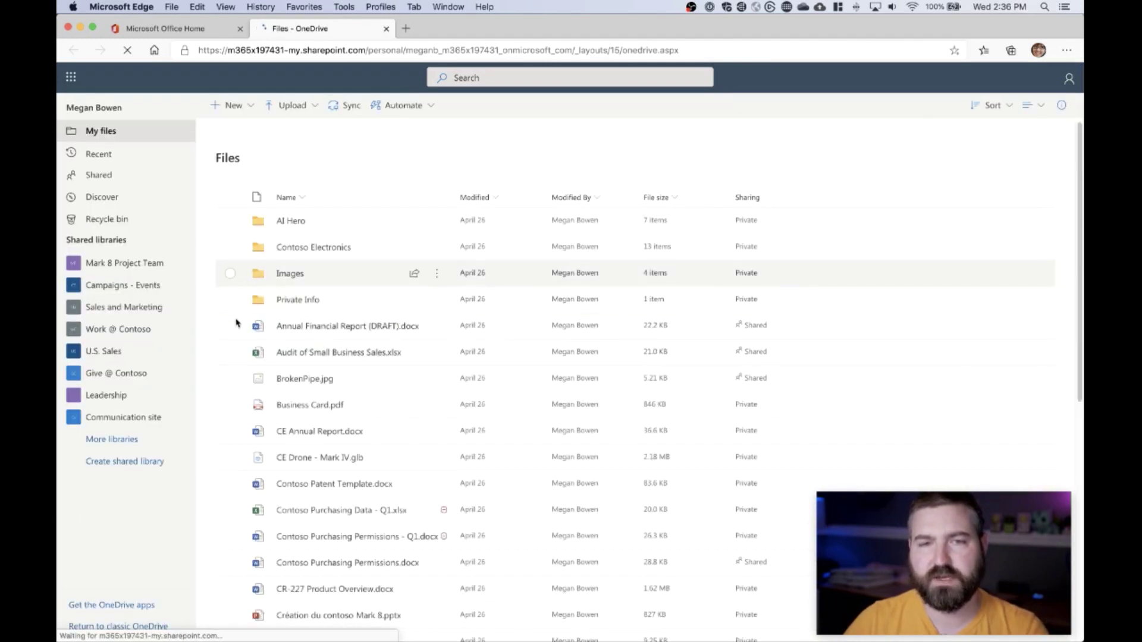
click(230, 327)
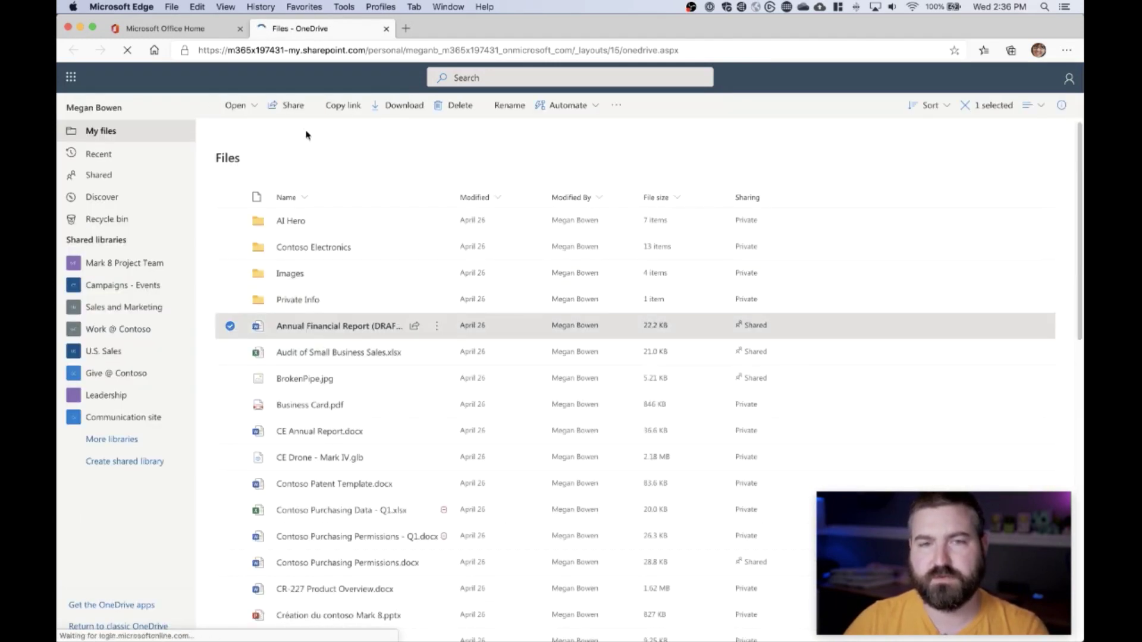
click(321, 106)
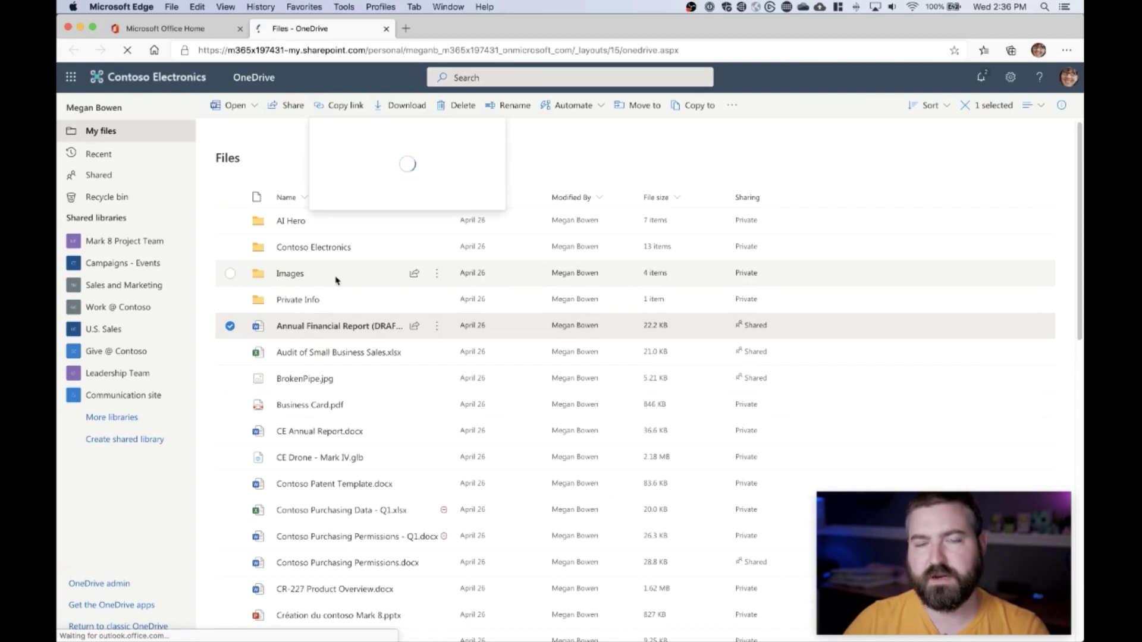
click(489, 206)
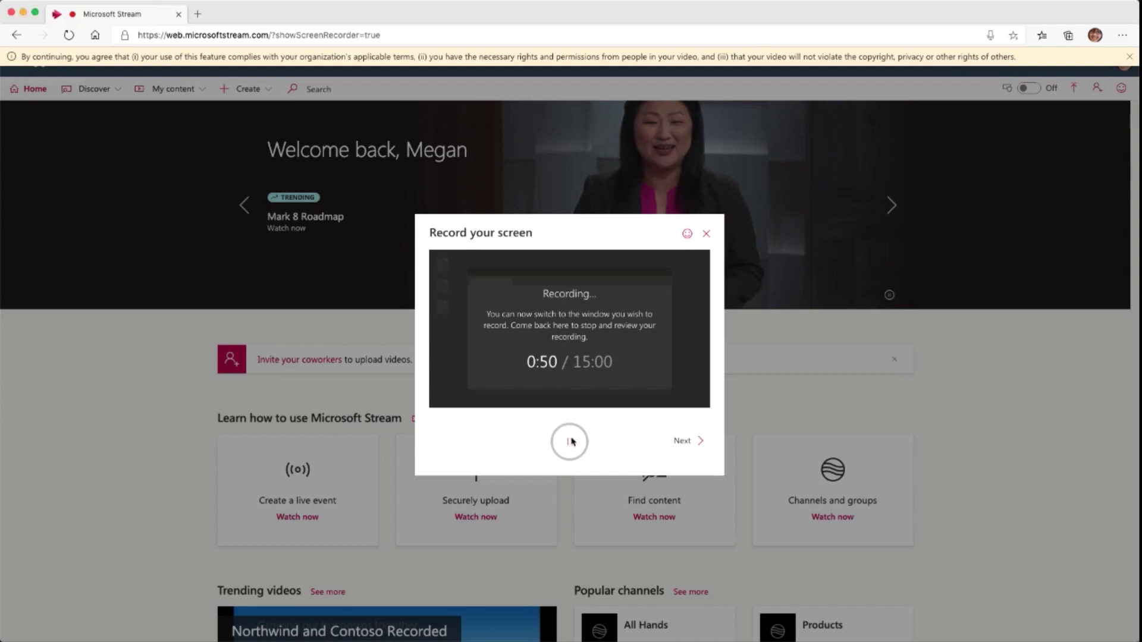
Pause the Stream screen recording at 0:51.
click(574, 449)
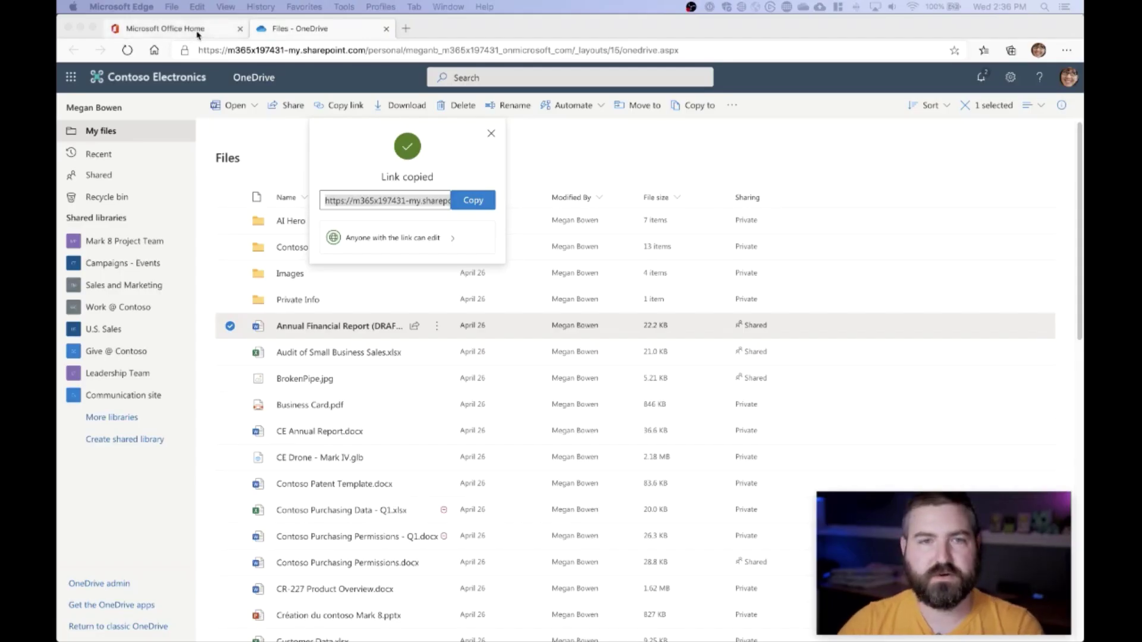
Open Microsoft Teams from the Office home page, dismiss the notifications prompt, and resume recording.
click(195, 34)
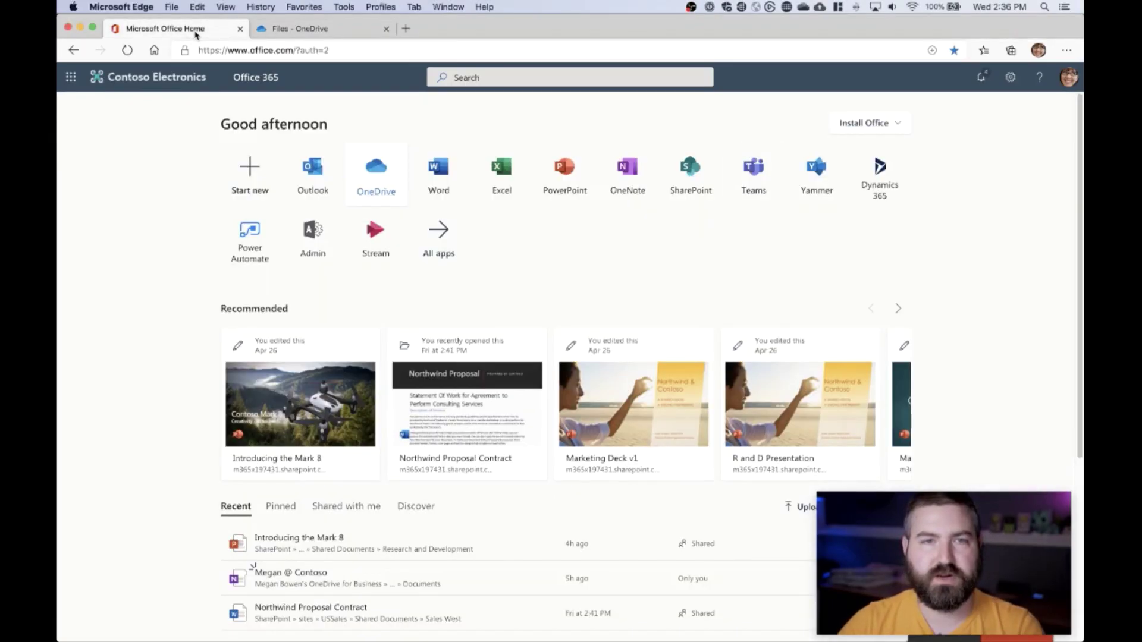
click(751, 174)
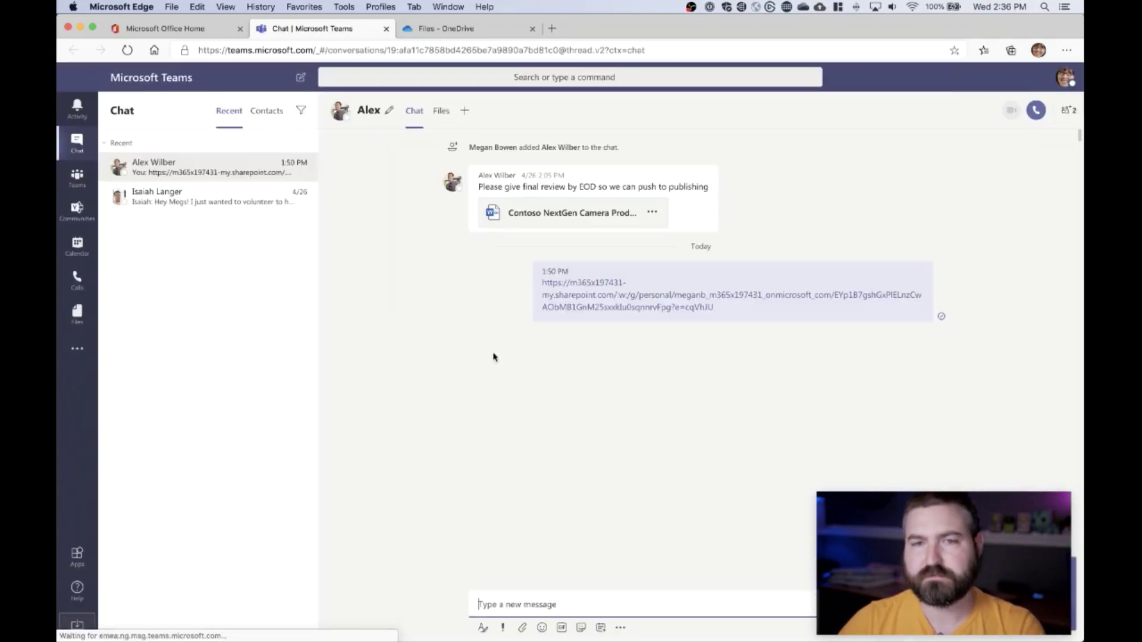
drag(926, 545, 166, 539)
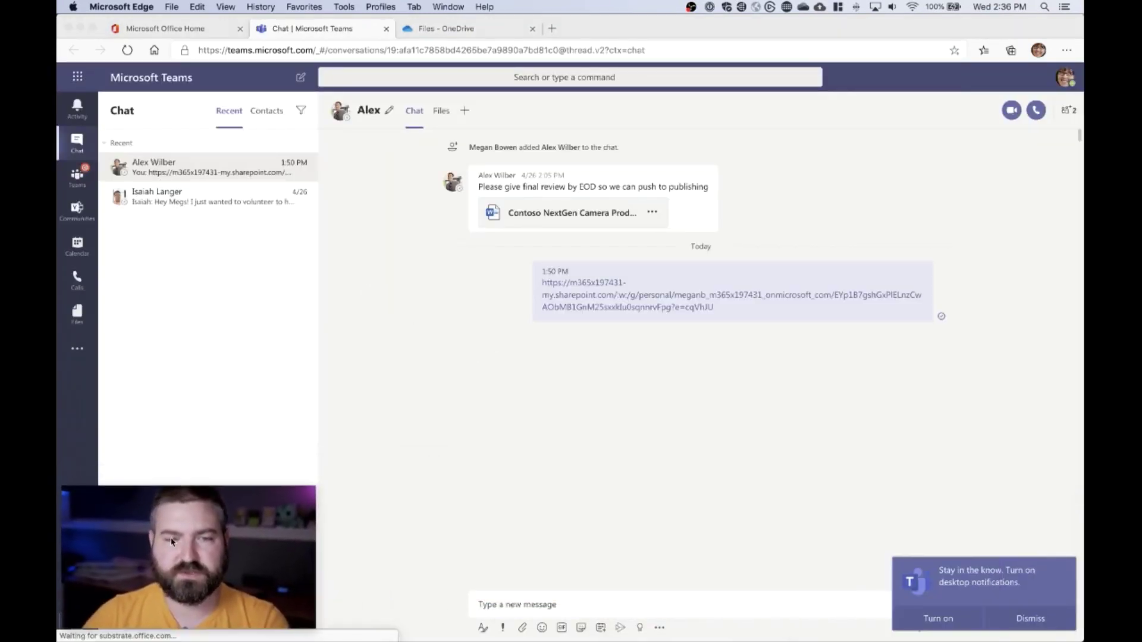
click(486, 519)
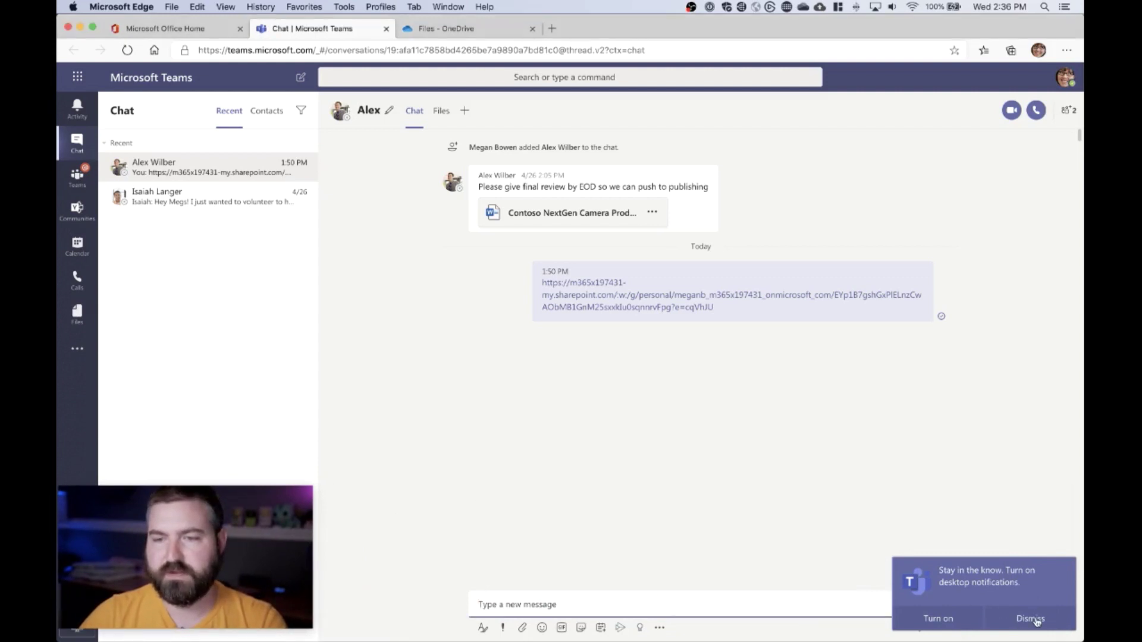
click(1031, 619)
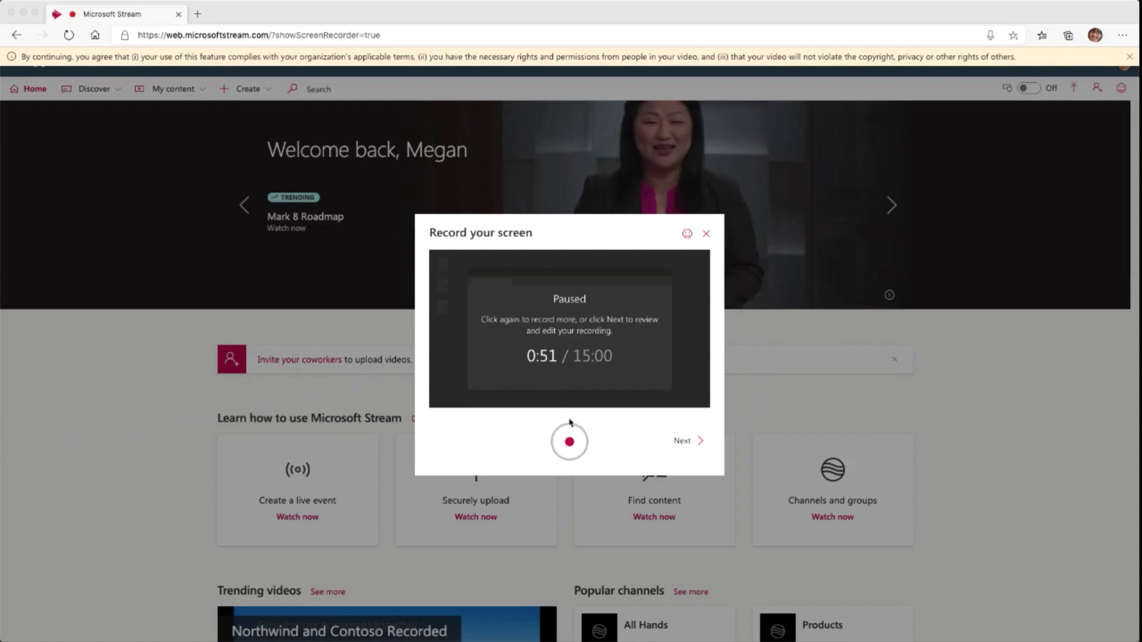
click(570, 442)
click(570, 442)
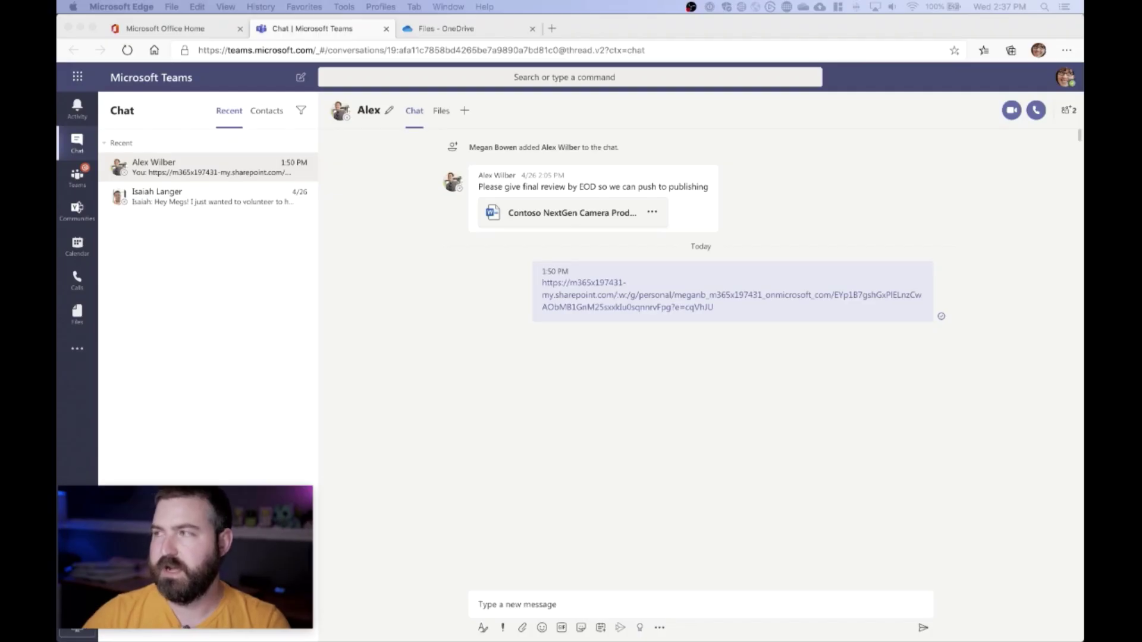
Paste the copied OneDrive file link into the Teams chat and send it.
click(527, 605)
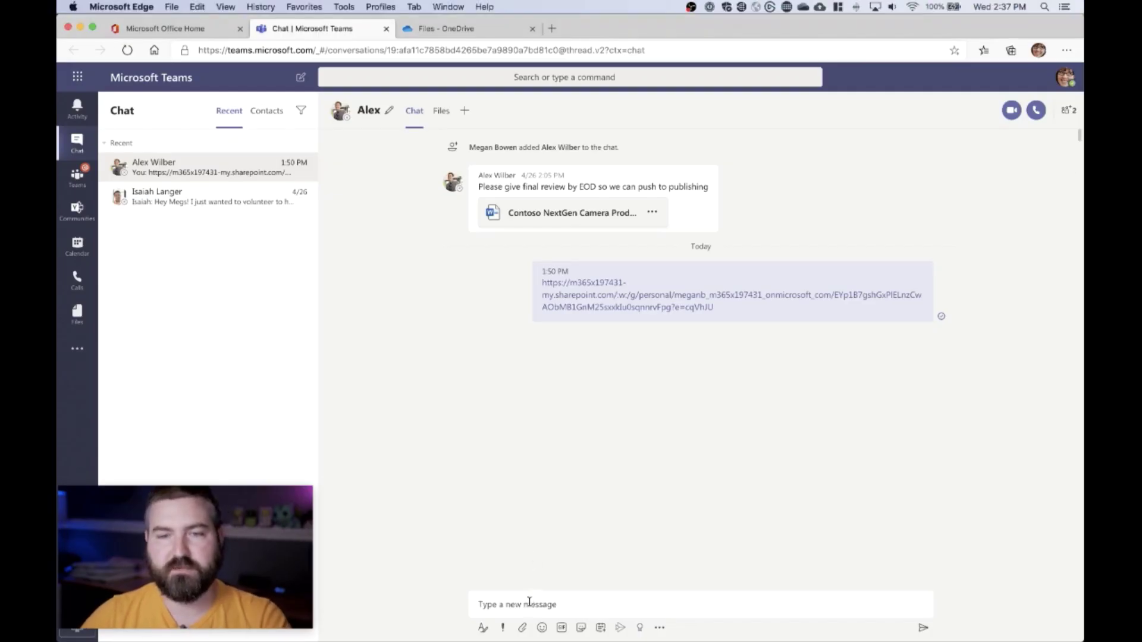
key(cmd+v)
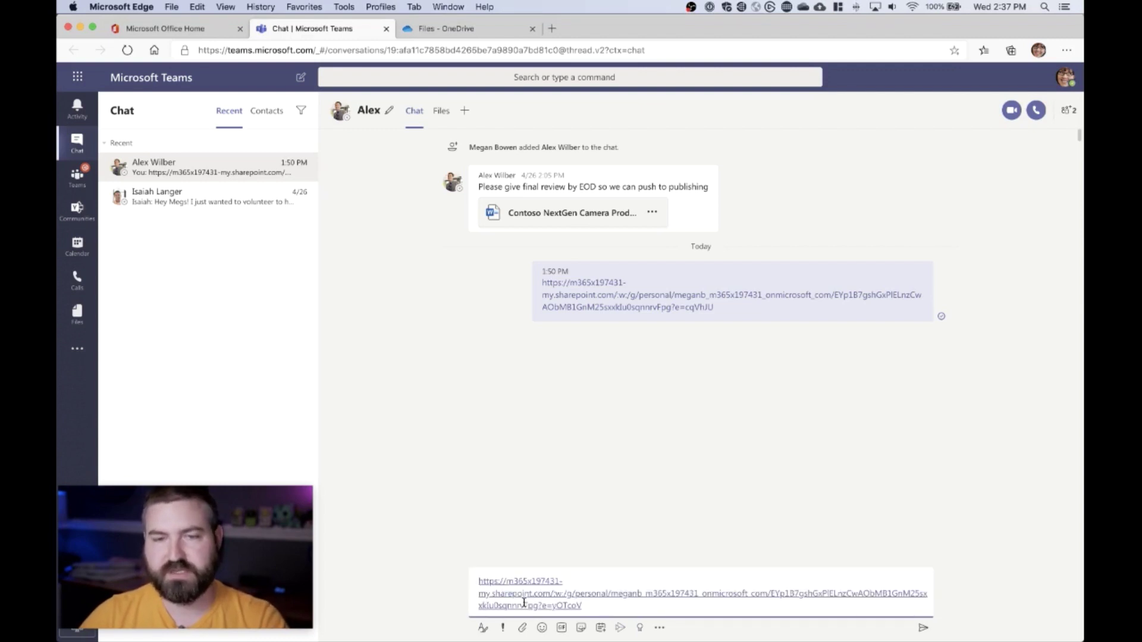
key(cmd+z)
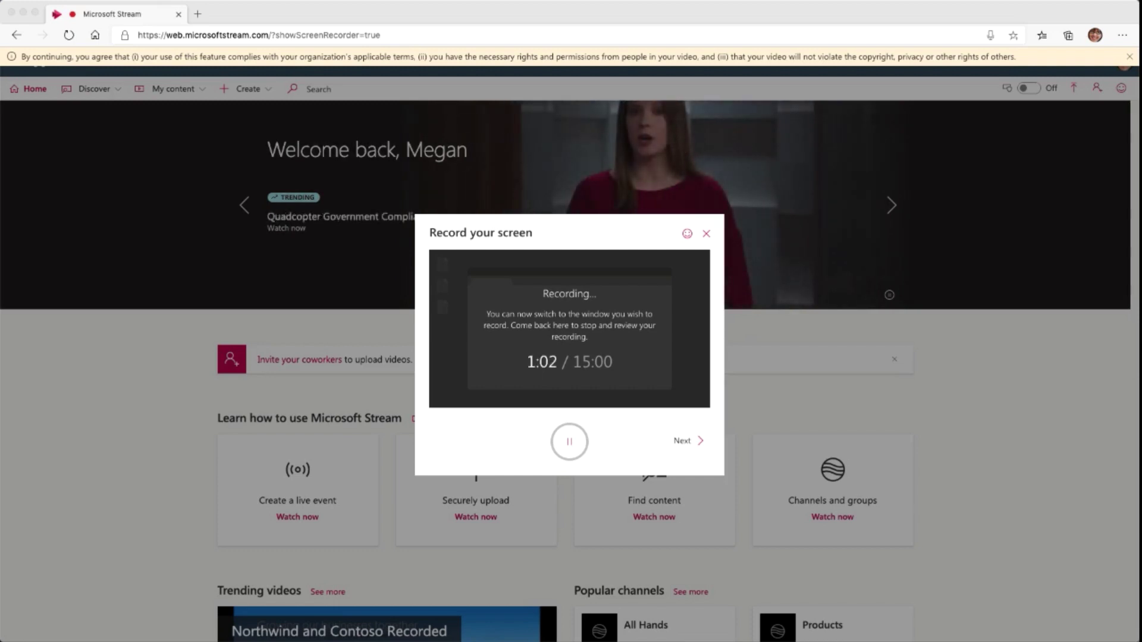
Pause the screen recording at 1:04.
click(575, 442)
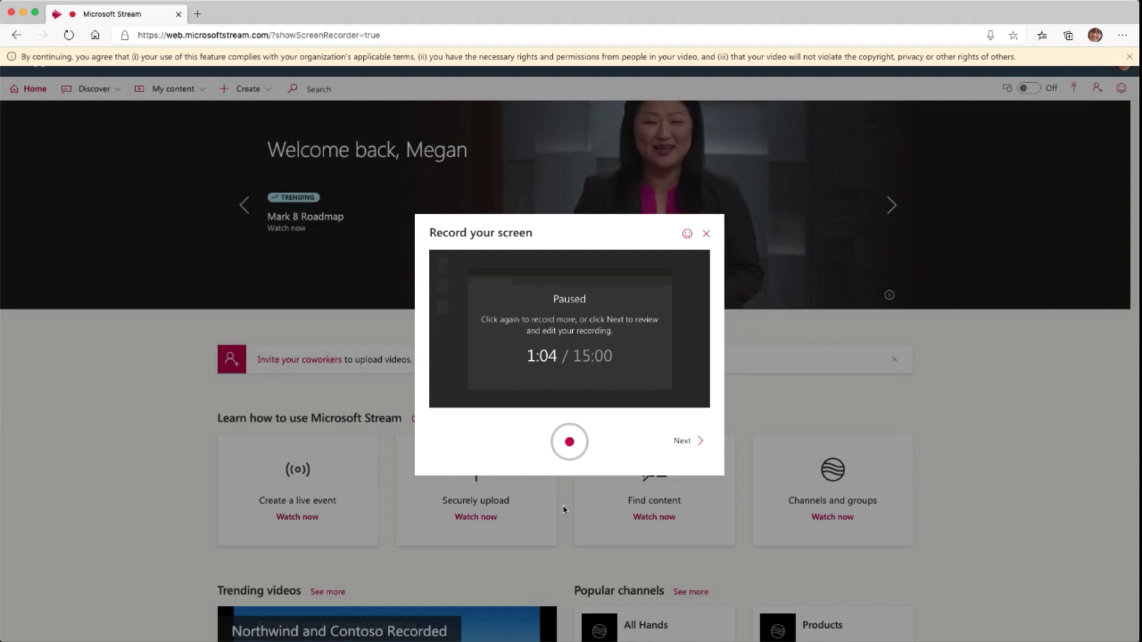
Open Review recording, play the preview and skim it from 0:34 through to 1:01.
click(693, 446)
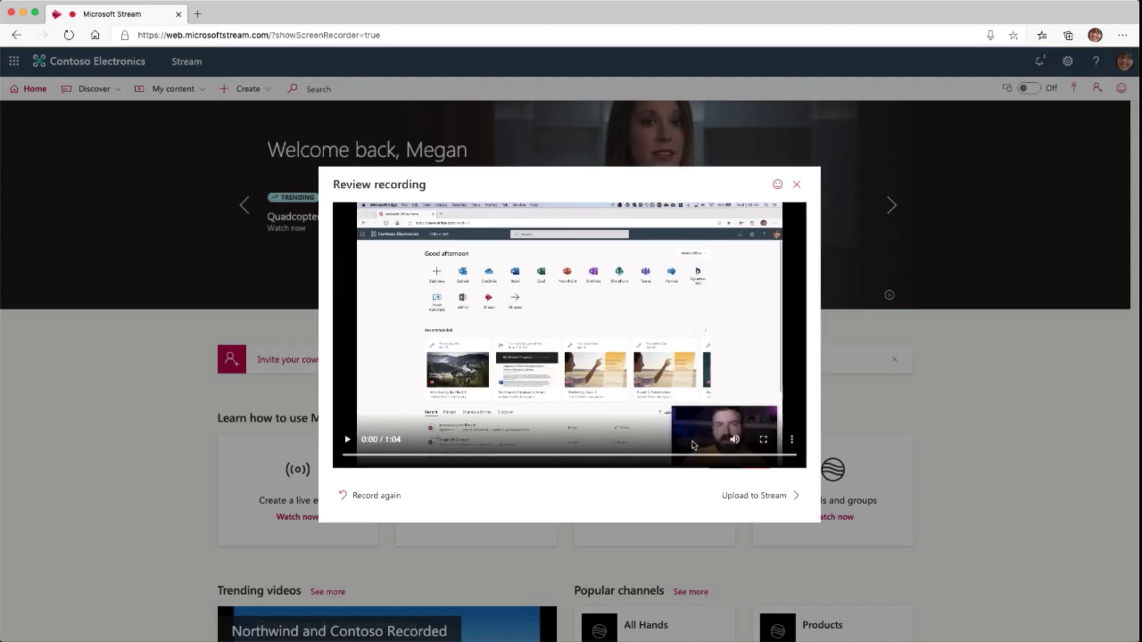
click(347, 439)
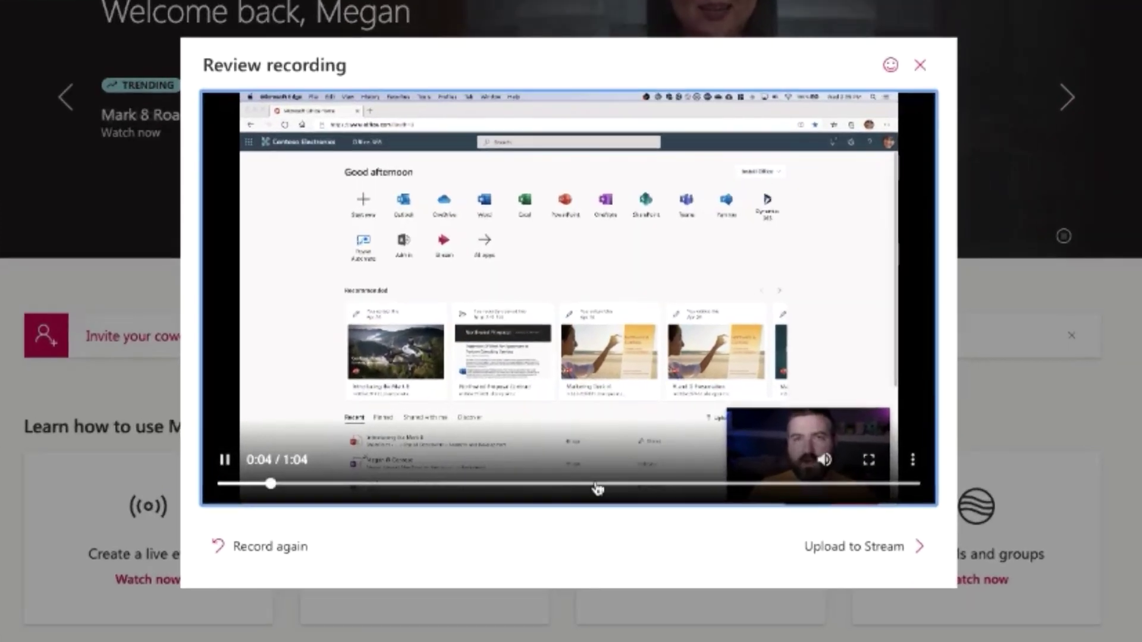
click(588, 455)
drag(597, 487, 756, 487)
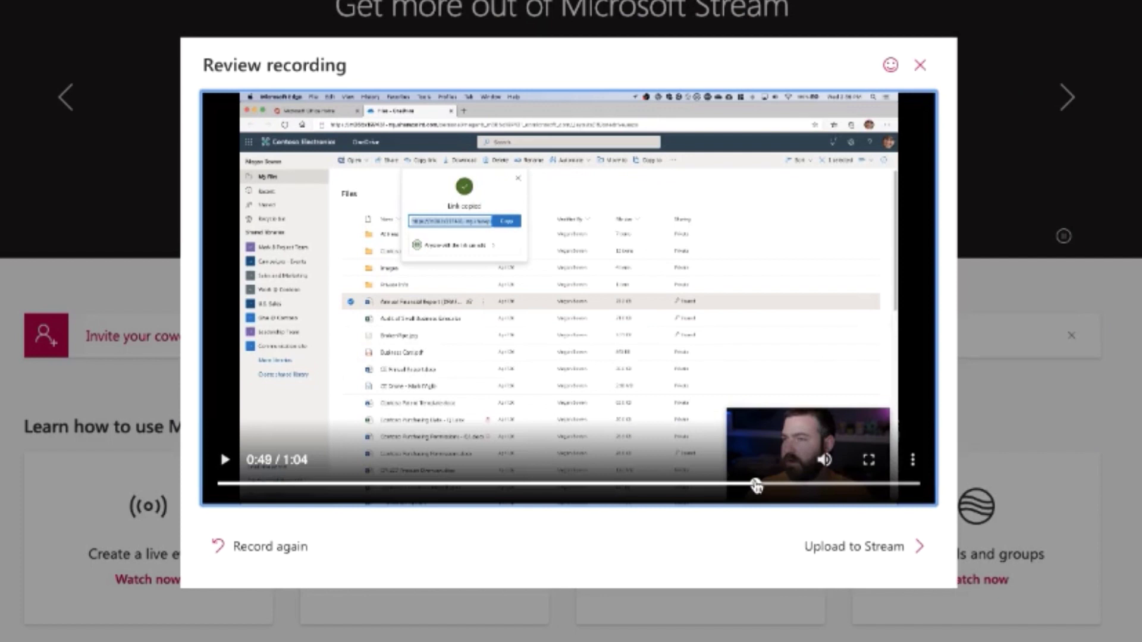
drag(756, 486, 753, 487)
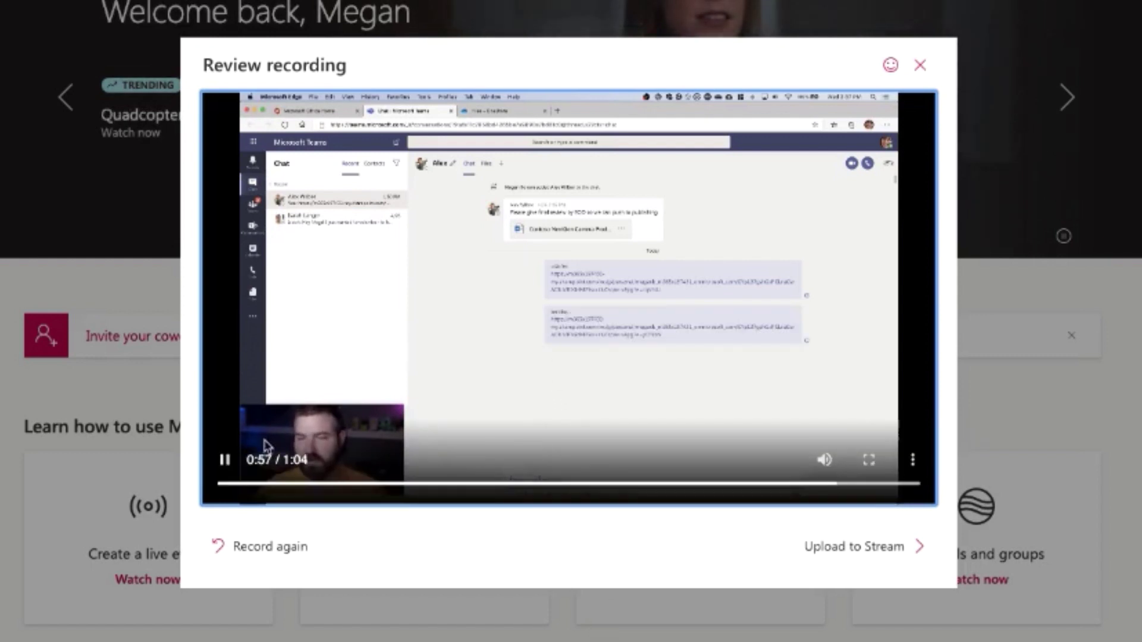
click(224, 460)
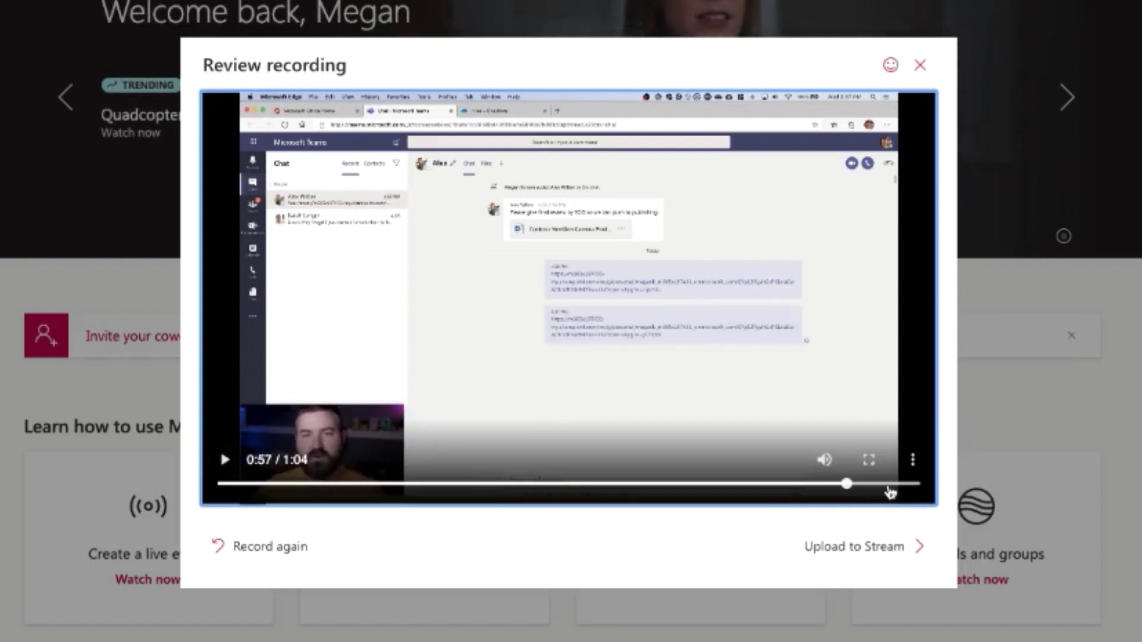
click(888, 486)
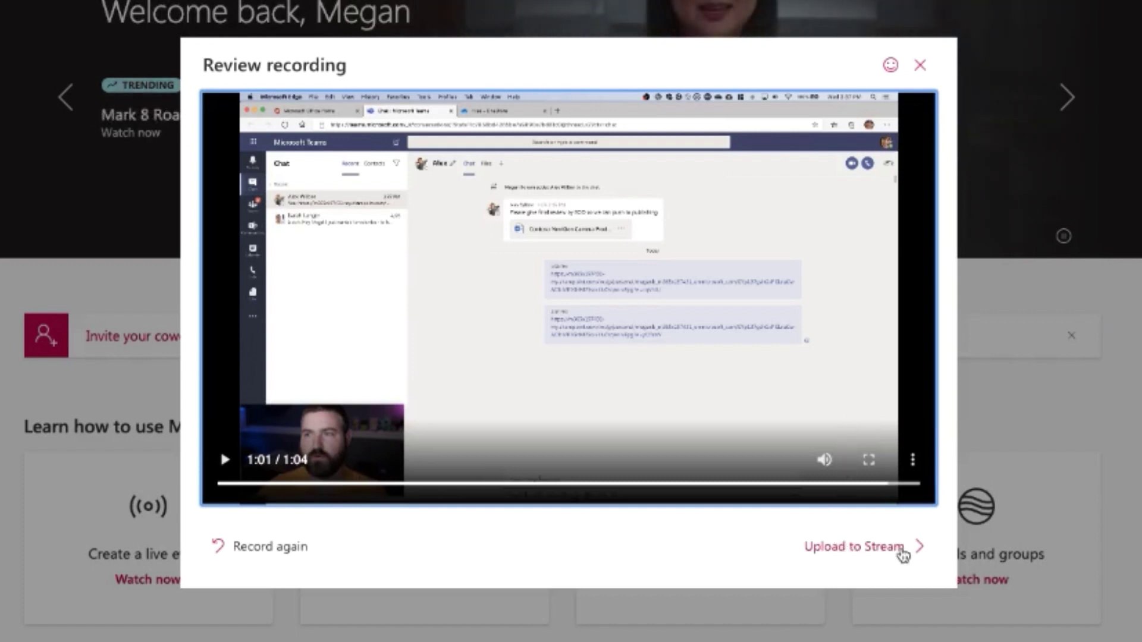
Start the upload and name the video 'How to share a file from OneDrive to Teams'.
click(903, 552)
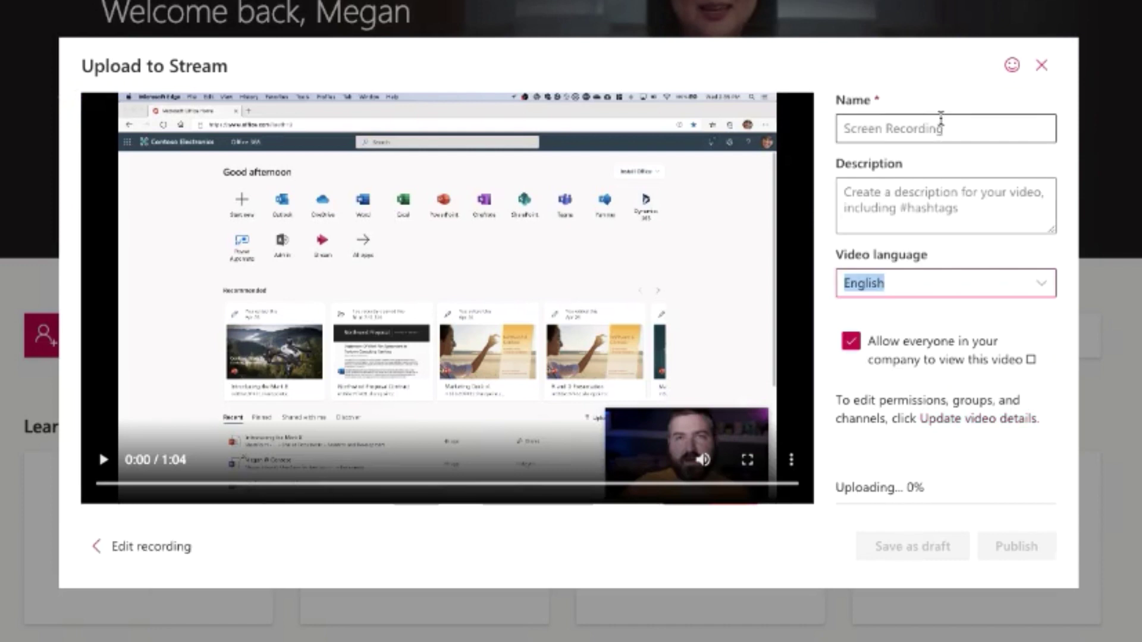
click(936, 132)
text(How to s)
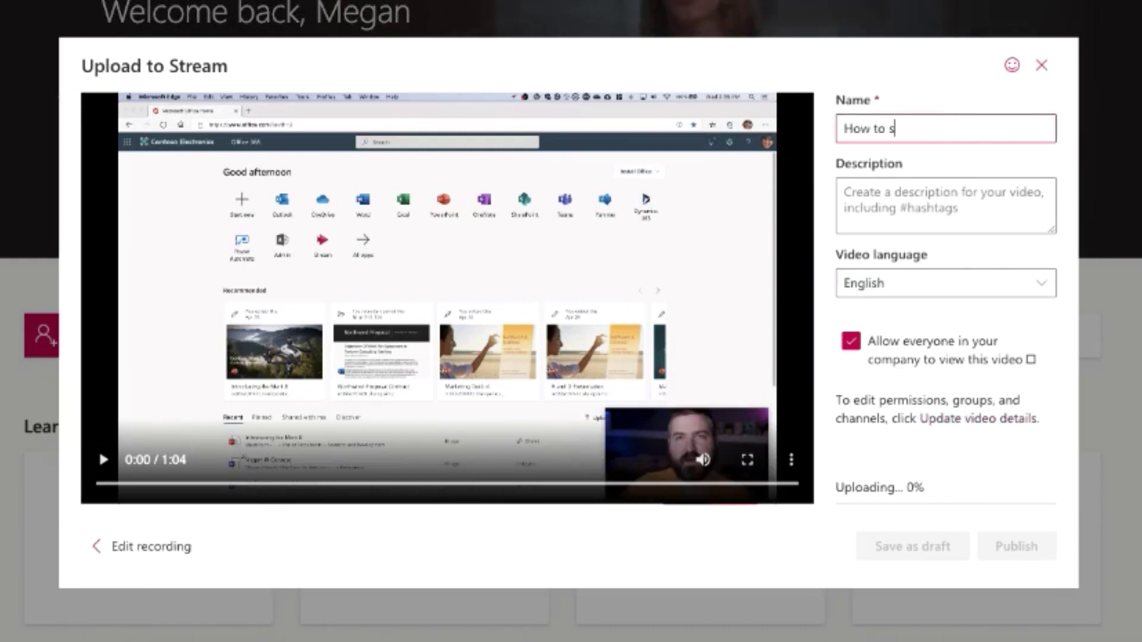
text(hare a file from oned)
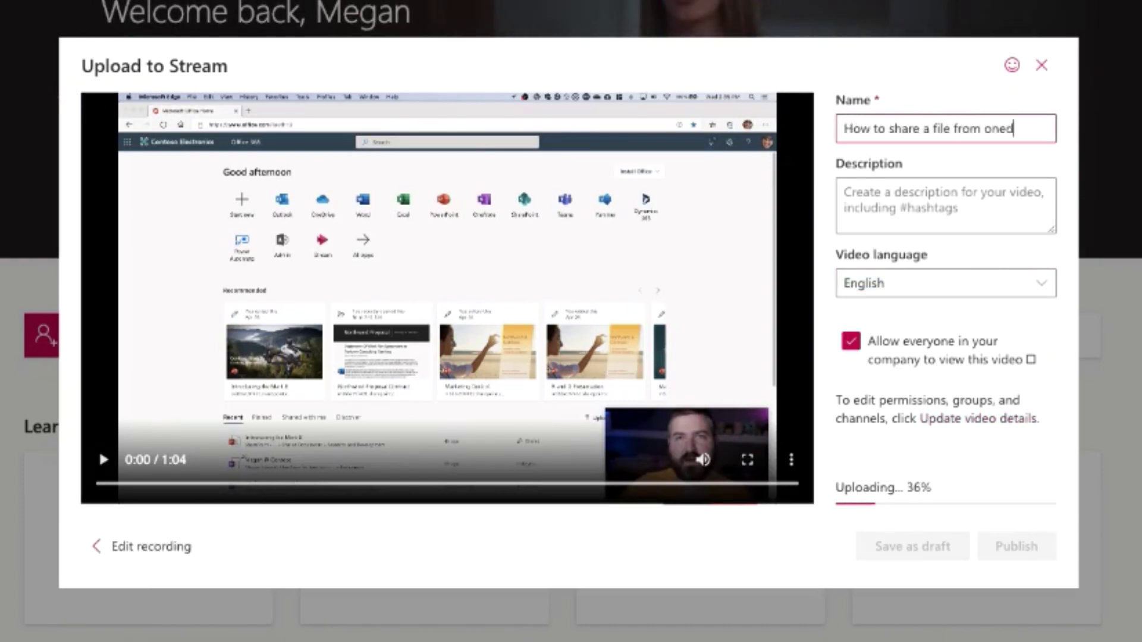
text(rive to Teams)
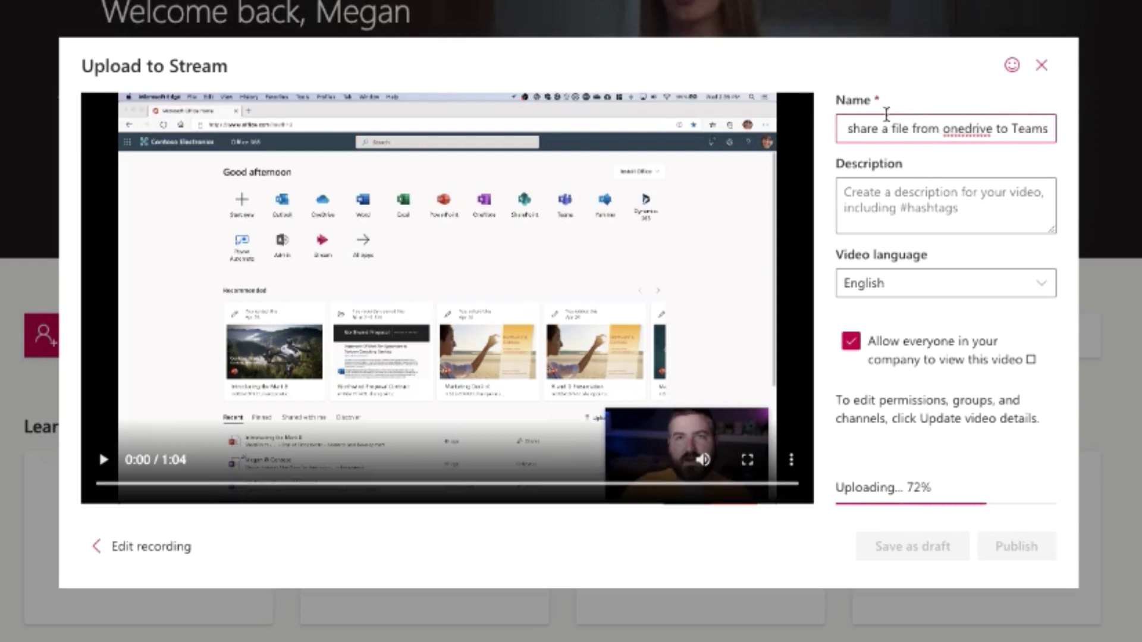
click(948, 128)
key(Delete)
text(O)
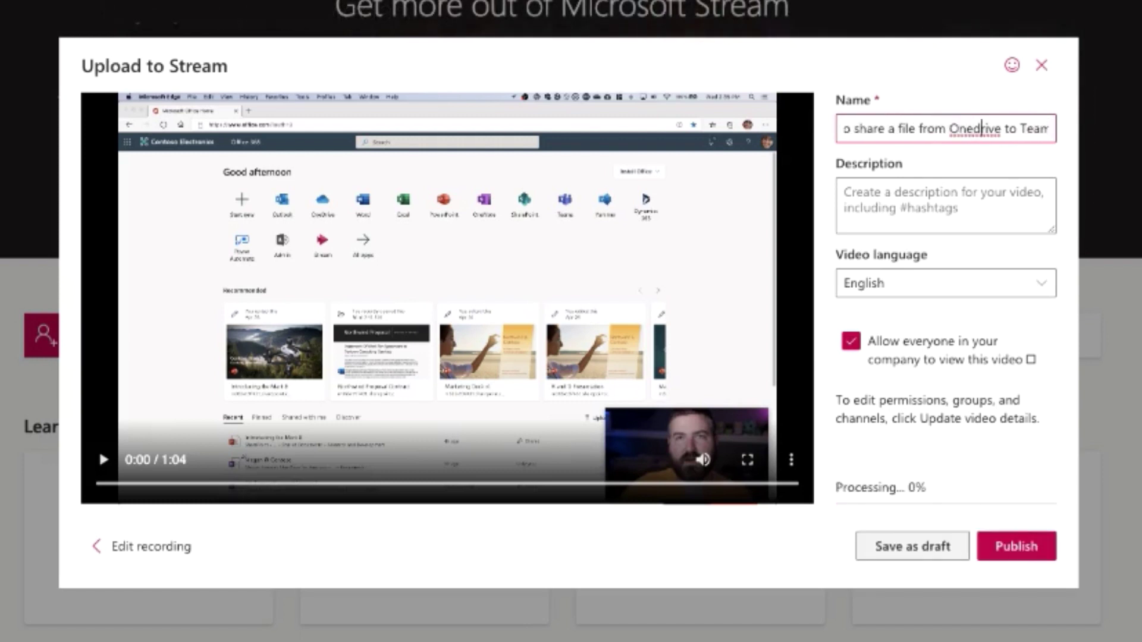
key(BackSpace)
text(D)
Enter '#MicrosoftTeams' as the video description.
click(859, 211)
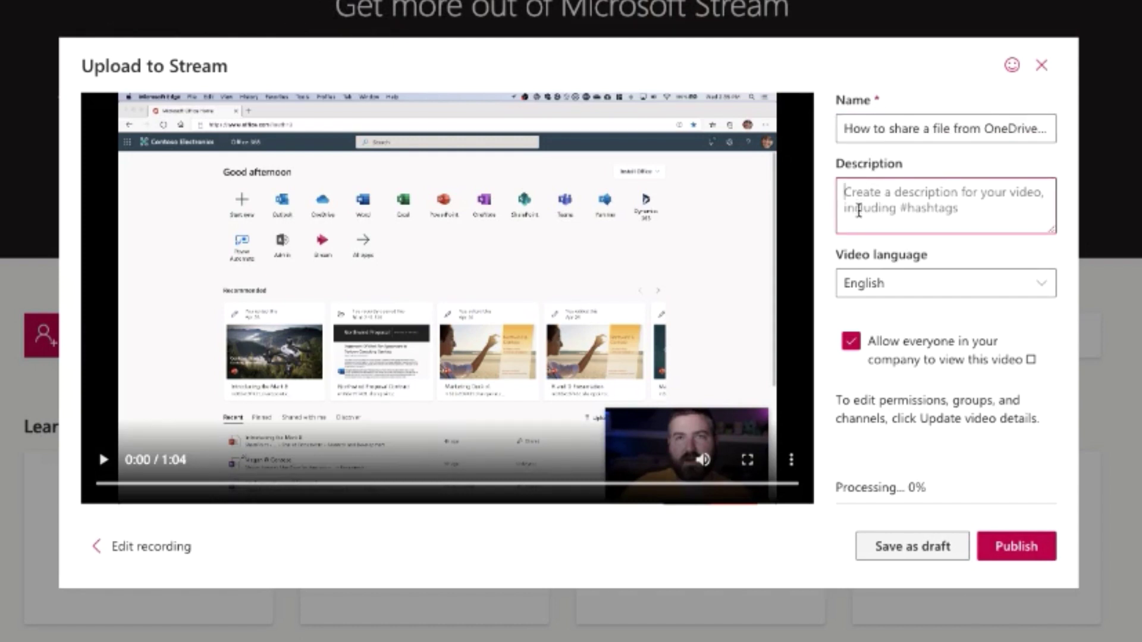
text(#MicrosoftTeams)
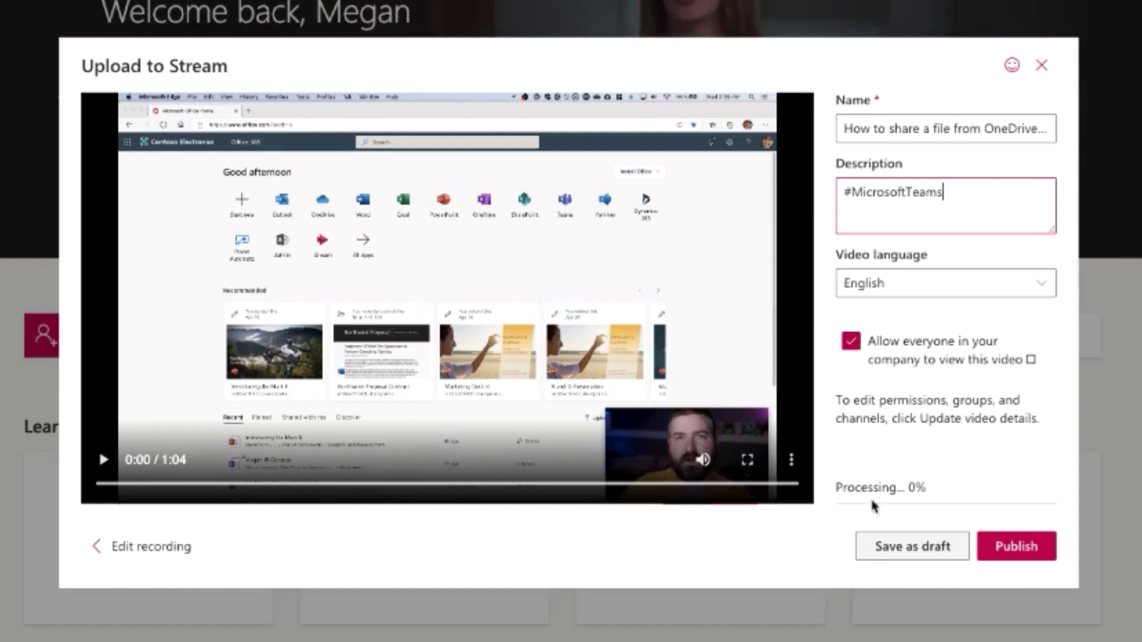
drag(881, 486, 967, 487)
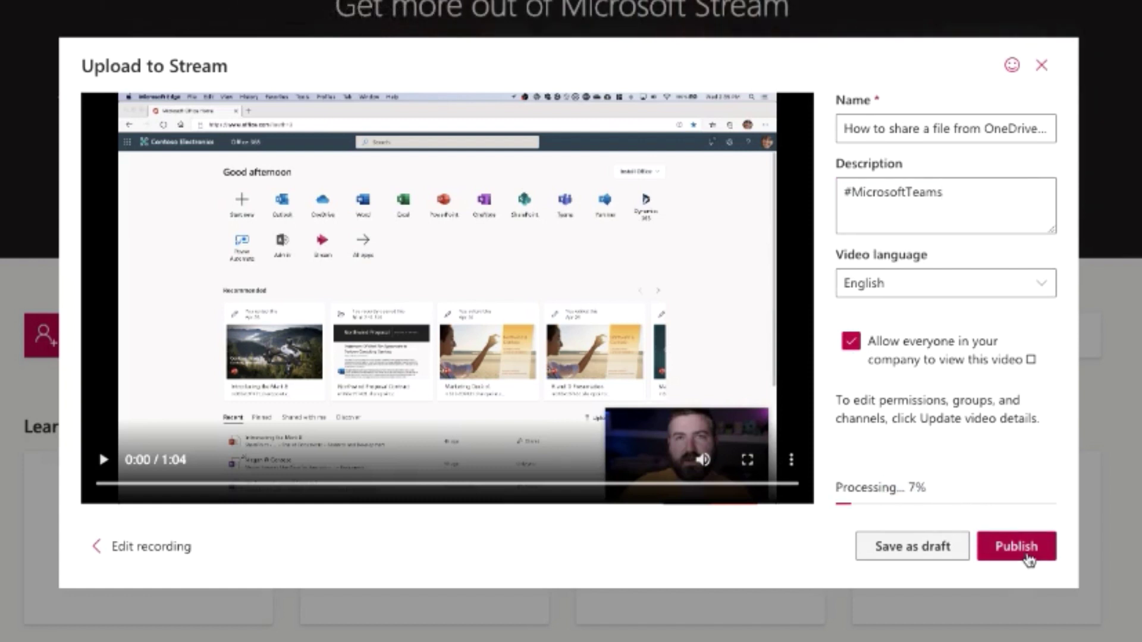
Publish the video, share it with Channels, use the third frame as thumbnail, and save.
click(1017, 547)
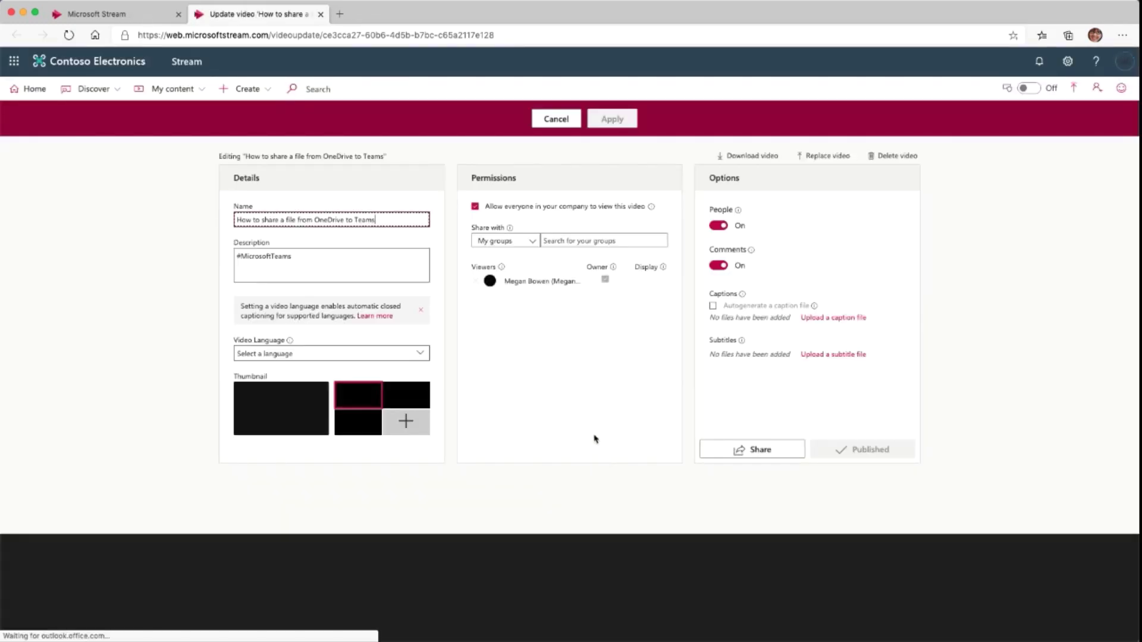
click(520, 242)
click(494, 267)
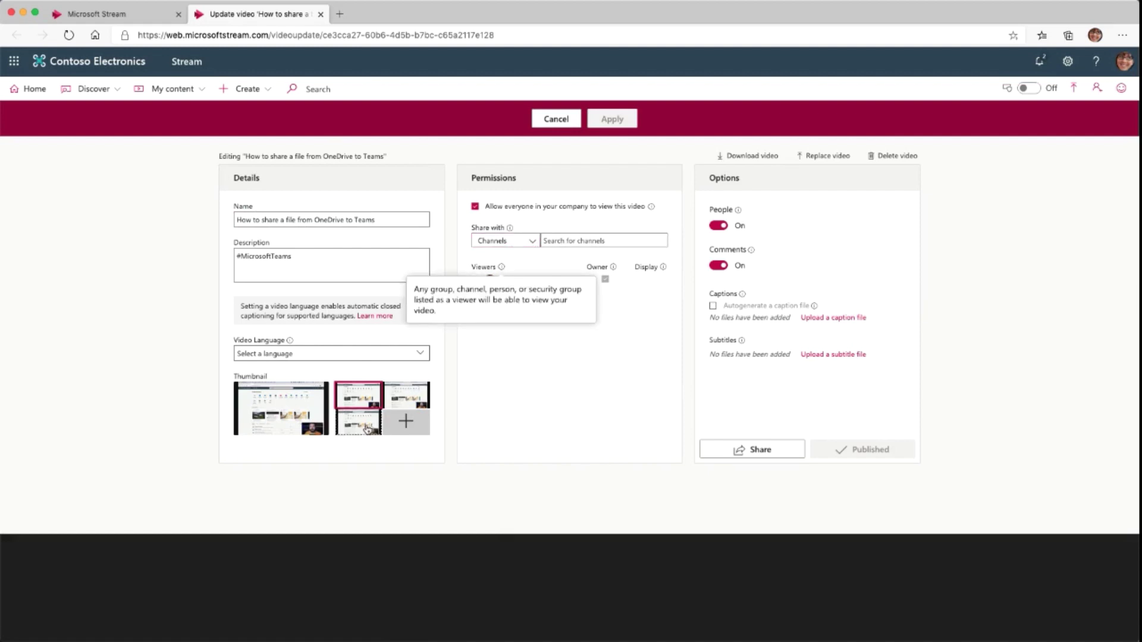
click(401, 405)
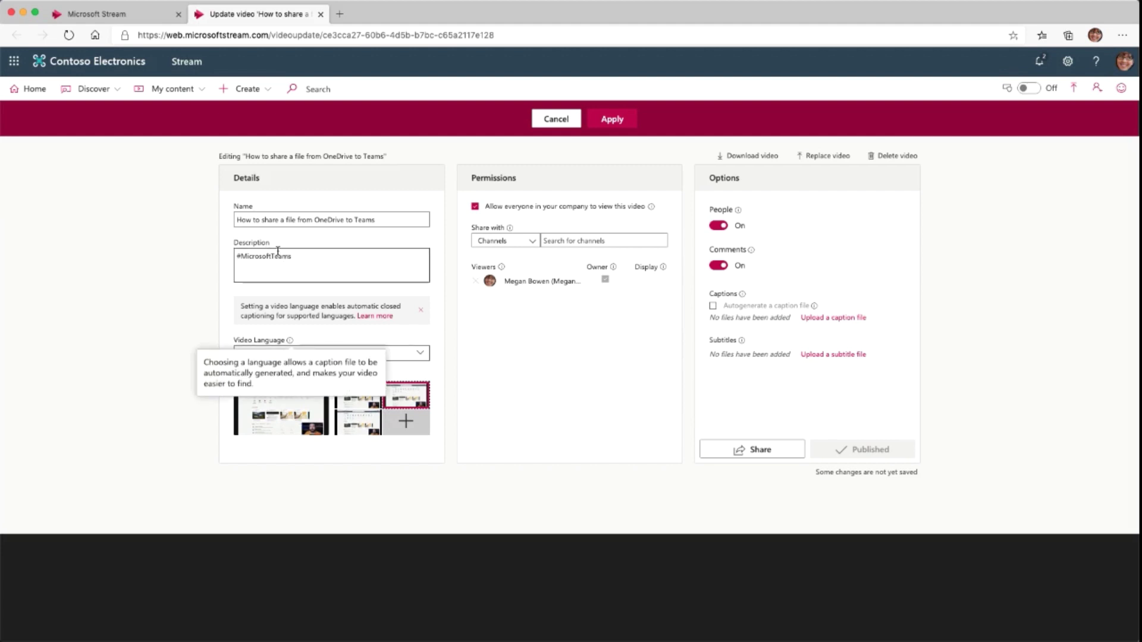
click(619, 121)
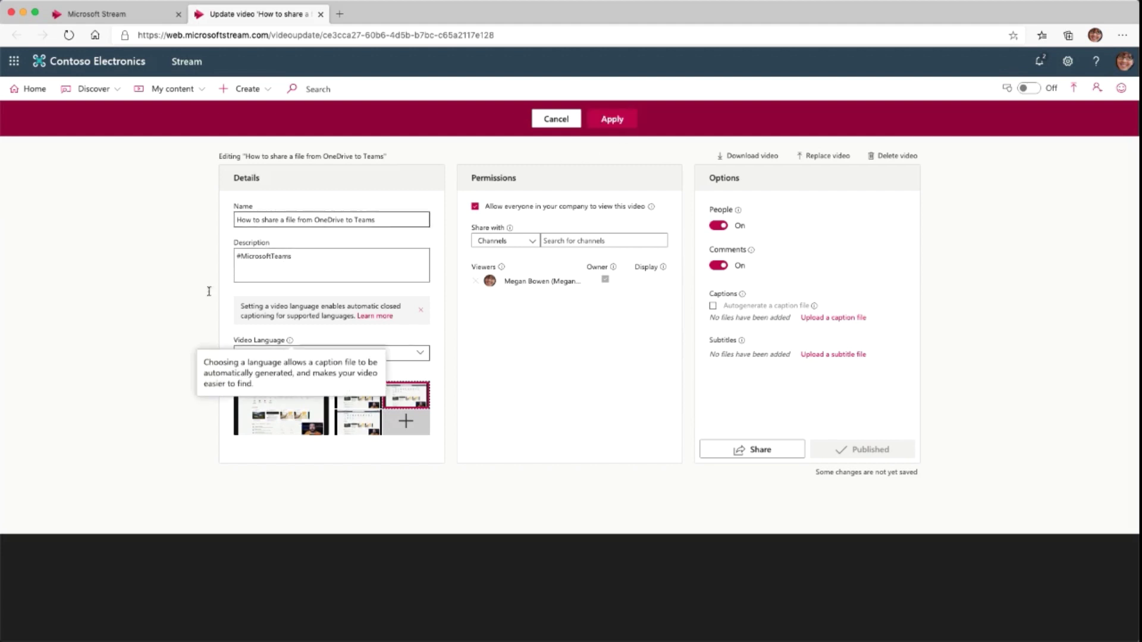
click(613, 119)
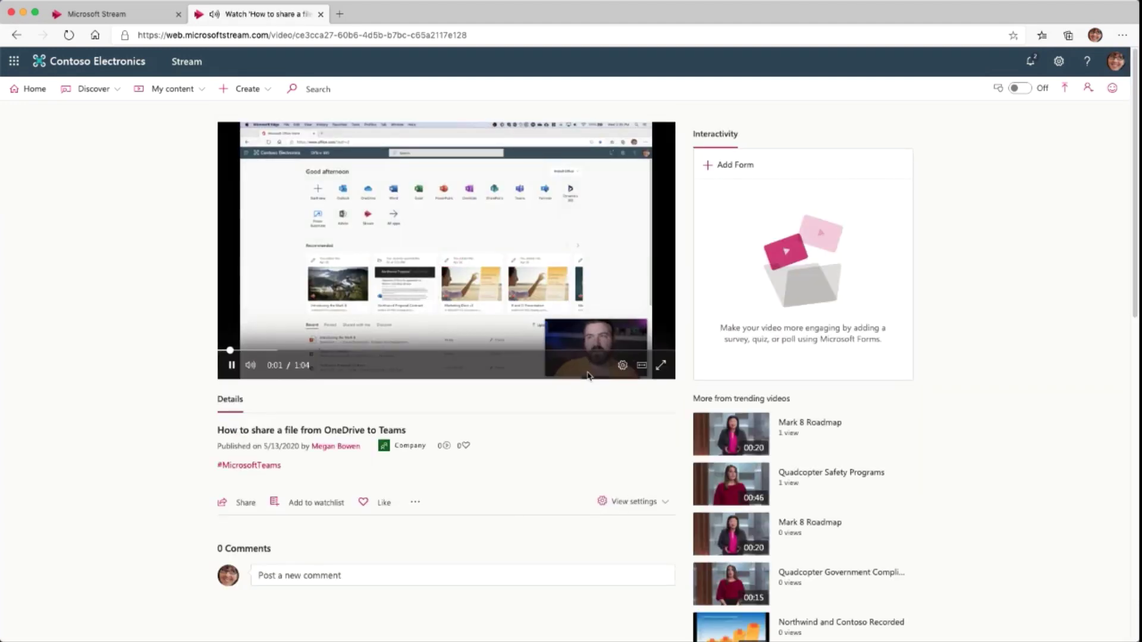
Pause the video, switch to theater mode, and jump ahead to the OneDrive part around 0:11.
click(231, 366)
click(301, 351)
click(641, 365)
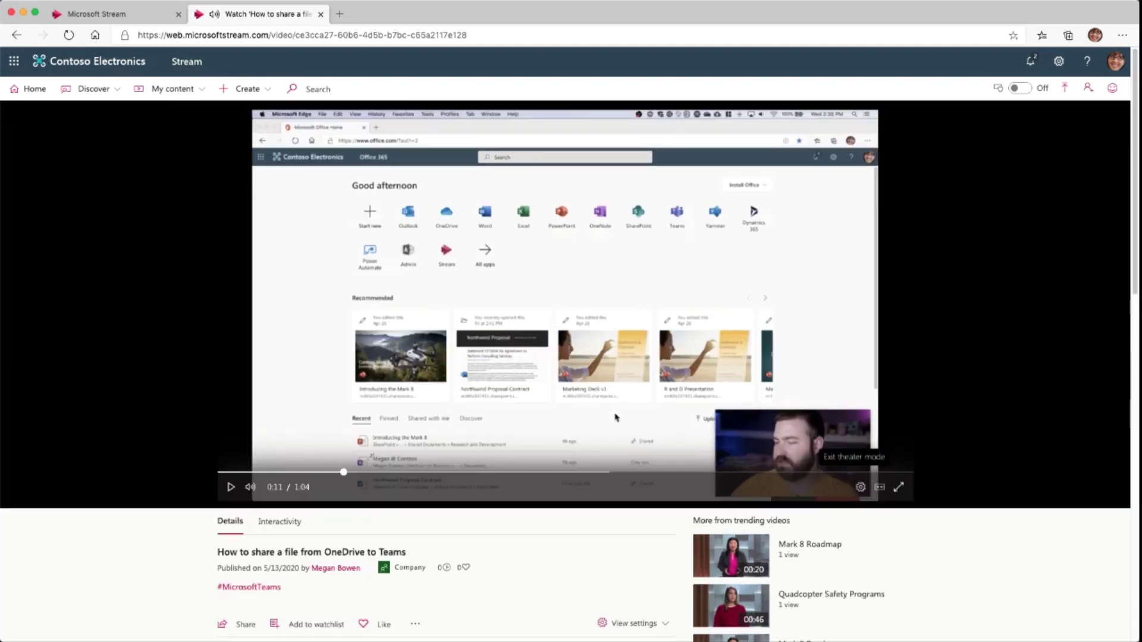
click(602, 472)
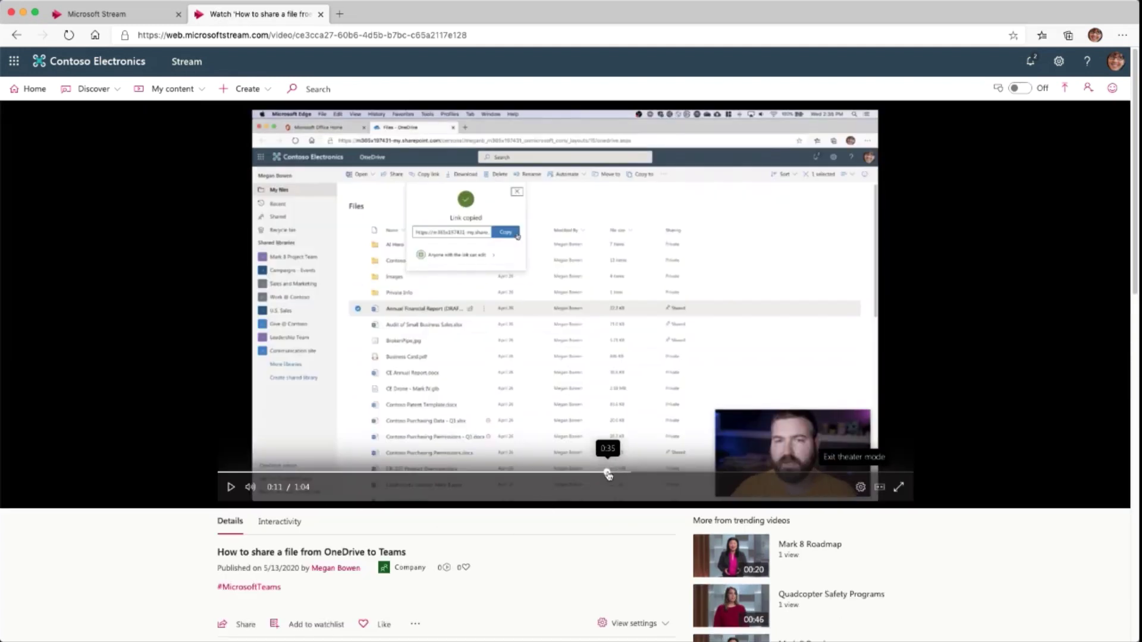